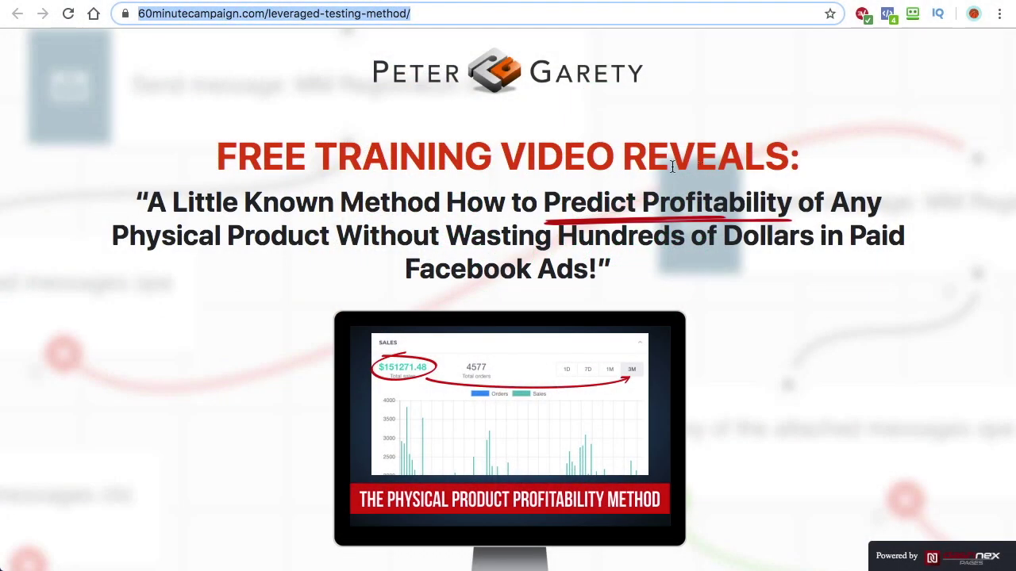
{"action": "left_click", "coordinate": [574, 122]}
{"action": "scroll", "coordinate": [595, 206], "scroll_direction": "down", "scroll_amount": 5}
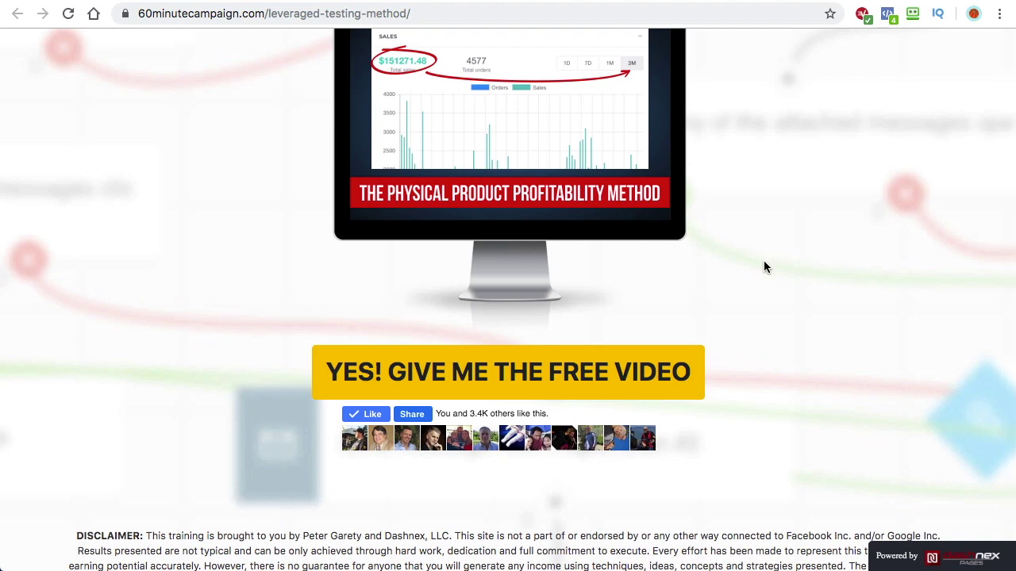
{"action": "scroll", "coordinate": [753, 272], "scroll_direction": "up", "scroll_amount": 5}
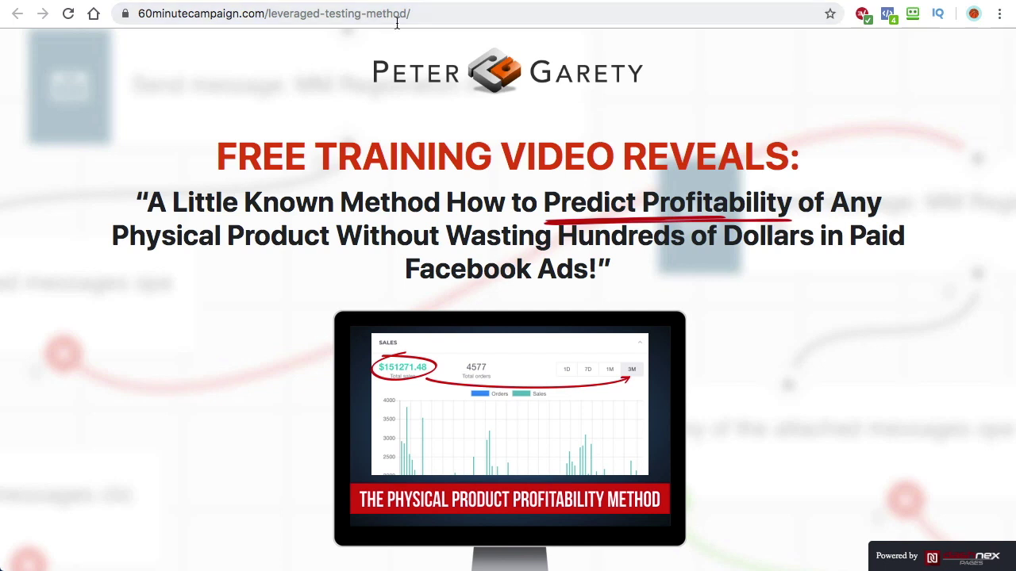
{"action": "left_click", "coordinate": [398, 18]}
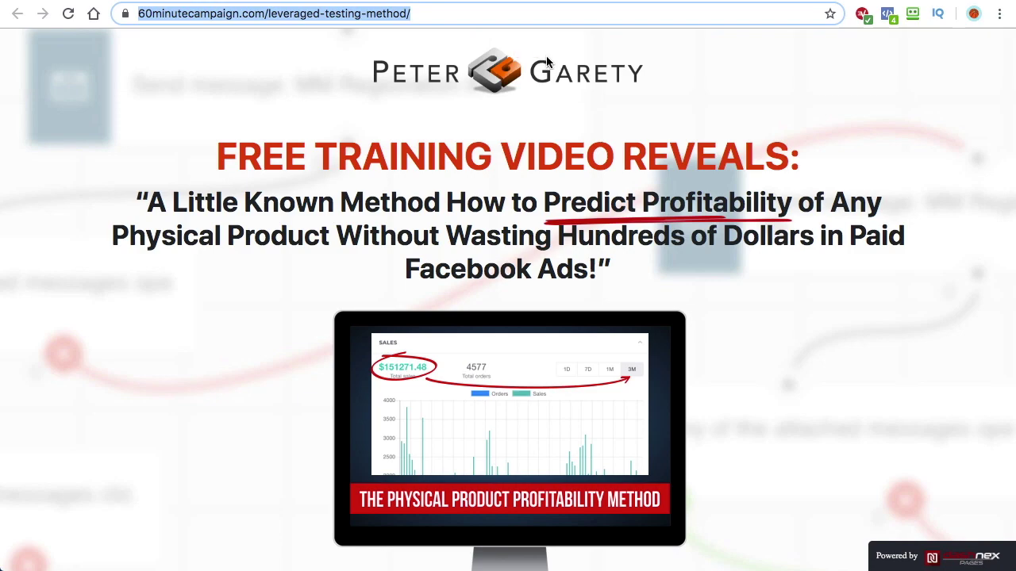
- Run the Sharing Debugger on the pasted leveraged-testing-method landing page URL
{"action": "left_click", "coordinate": [531, 1]}
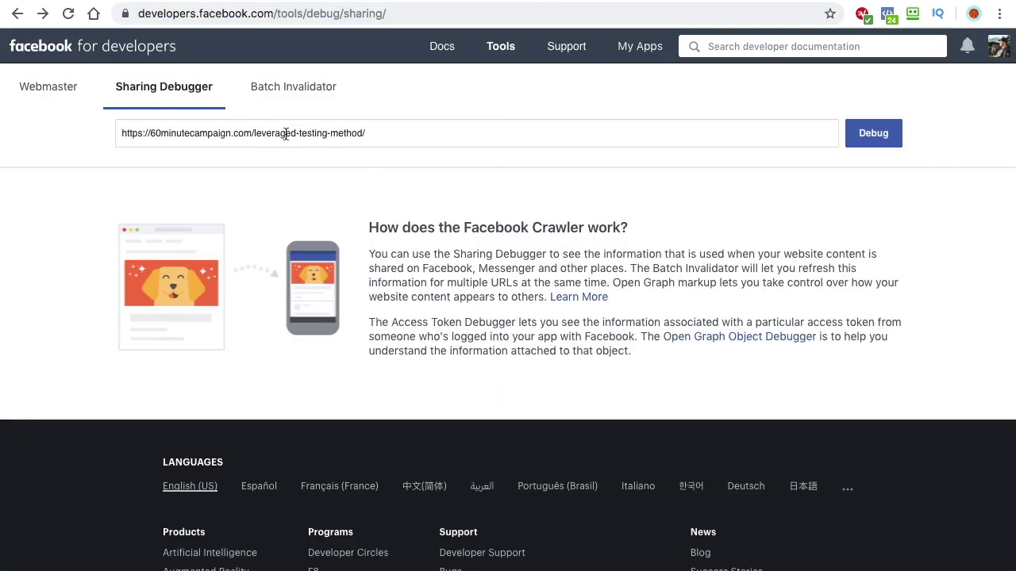
{"action": "left_click", "coordinate": [619, 135]}
{"action": "triple_click", "coordinate": [344, 133]}
{"action": "key", "text": "super+c"}
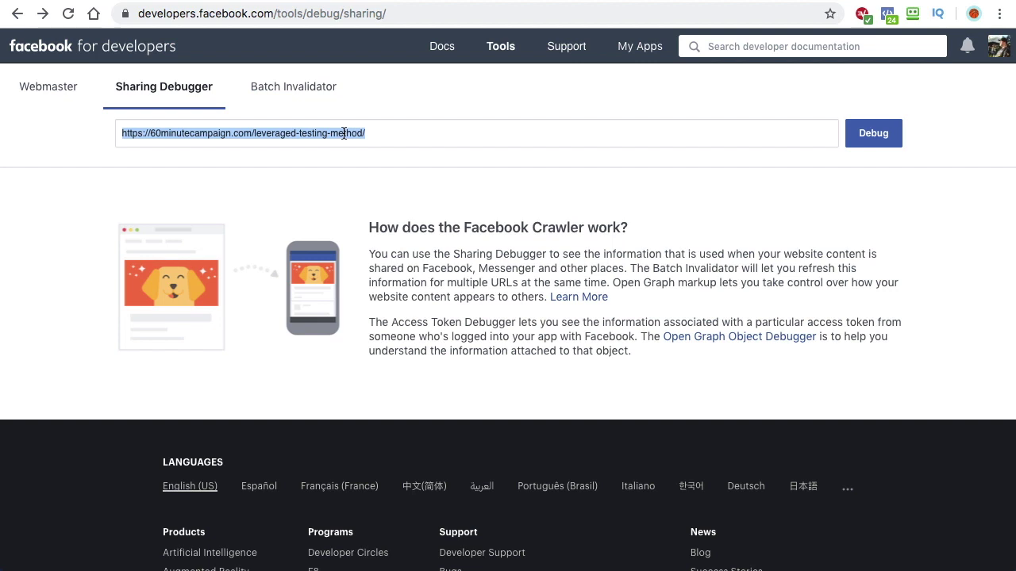
{"action": "key", "text": "Right"}
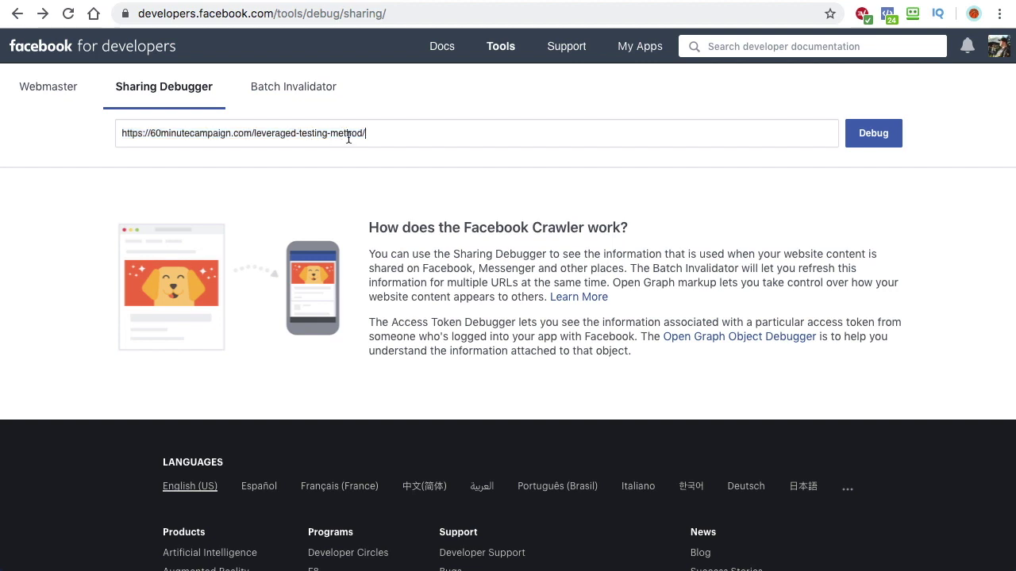
{"action": "left_click", "coordinate": [878, 139]}
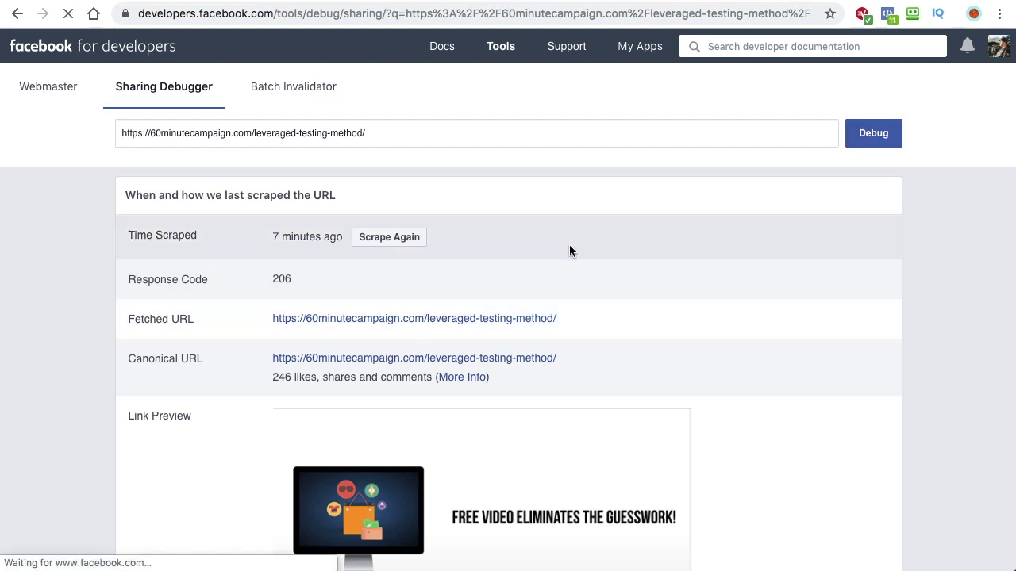
- Scroll the scrape results and highlight the 246 likes/shares/comments count
{"action": "scroll", "coordinate": [570, 246], "scroll_direction": "down", "scroll_amount": 1}
{"action": "scroll", "coordinate": [599, 254], "scroll_direction": "down", "scroll_amount": 8}
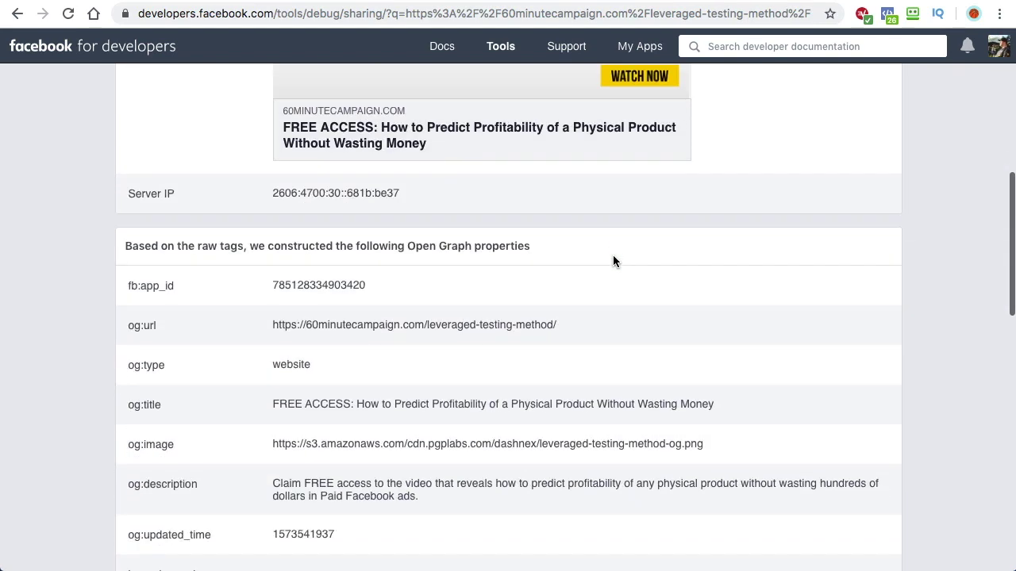
{"action": "scroll", "coordinate": [613, 255], "scroll_direction": "up", "scroll_amount": 9}
{"action": "scroll", "coordinate": [614, 254], "scroll_direction": "down", "scroll_amount": 1}
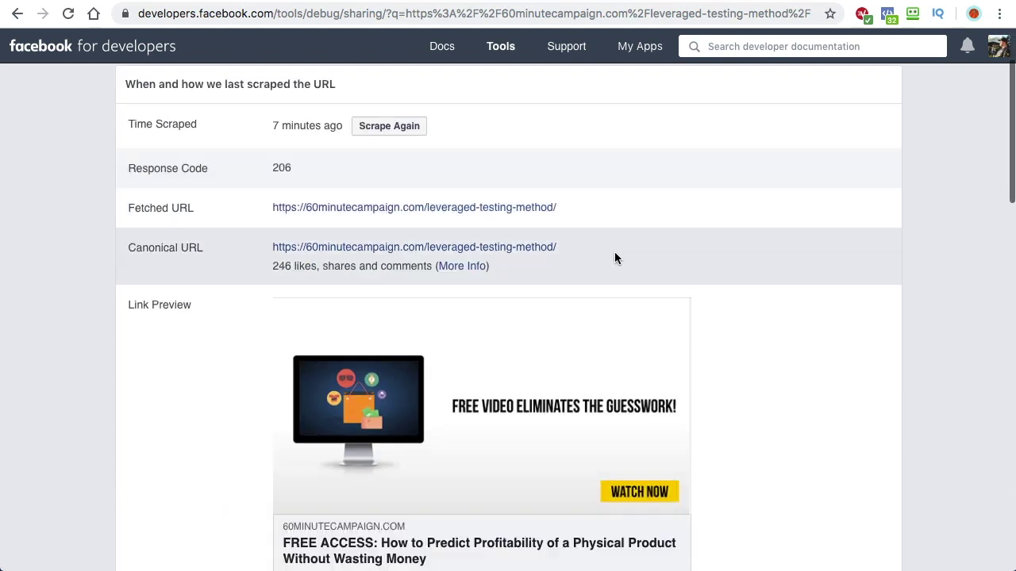
{"action": "scroll", "coordinate": [414, 246], "scroll_direction": "down", "scroll_amount": 3}
{"action": "scroll", "coordinate": [361, 251], "scroll_direction": "up", "scroll_amount": 2}
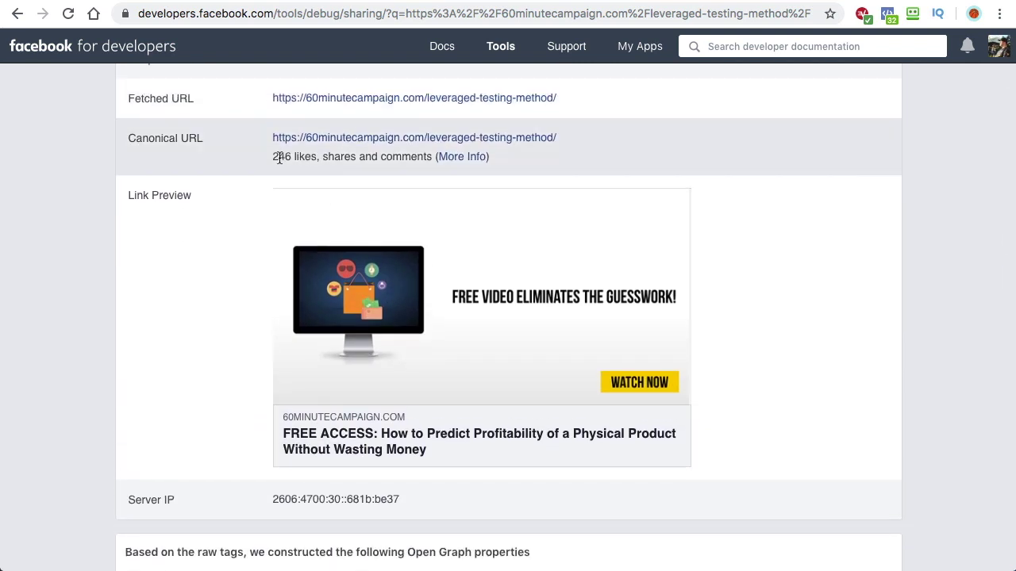
{"action": "left_click_drag", "start_coordinate": [272, 157], "coordinate": [323, 157]}
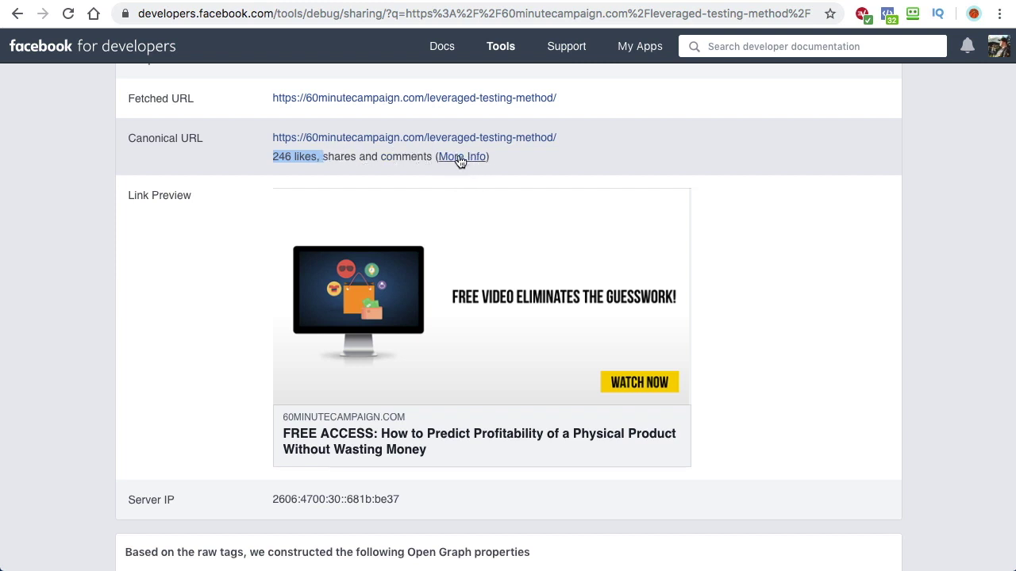
- Highlight the og:description value in the Open Graph properties table
{"action": "scroll", "coordinate": [506, 181], "scroll_direction": "down", "scroll_amount": 4}
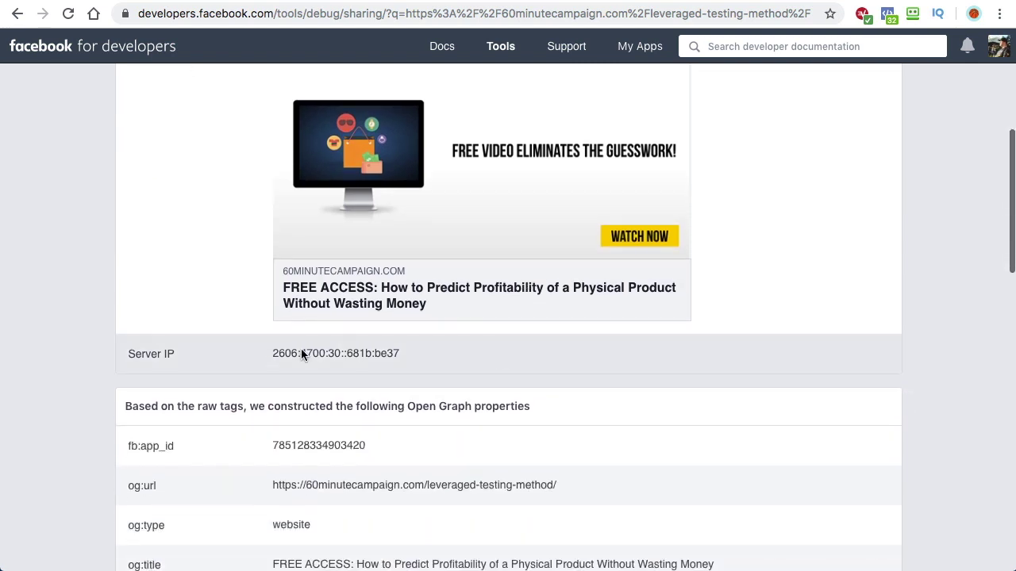
{"action": "scroll", "coordinate": [411, 247], "scroll_direction": "up", "scroll_amount": 2}
{"action": "scroll", "coordinate": [410, 247], "scroll_direction": "up", "scroll_amount": 1}
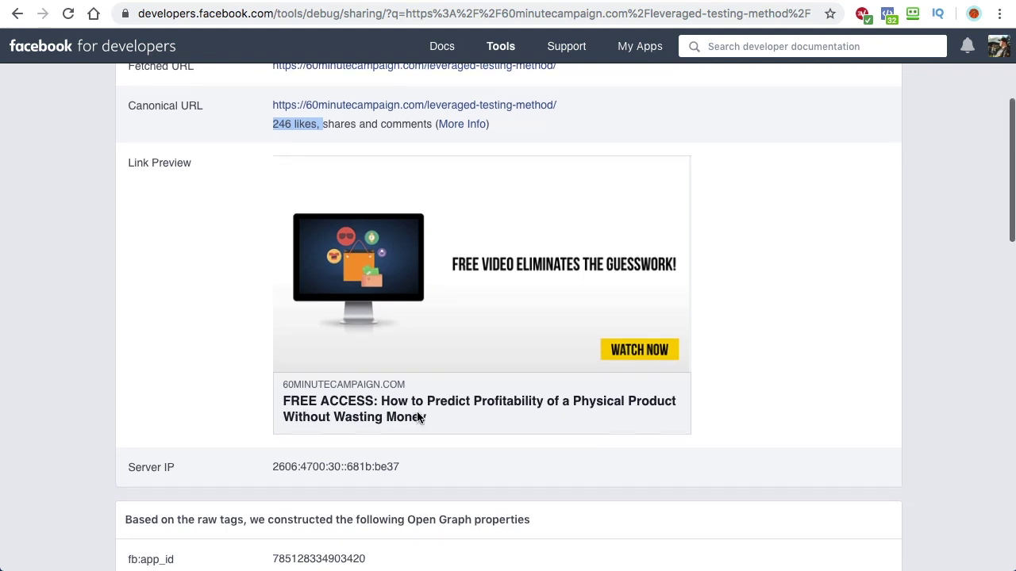
{"action": "scroll", "coordinate": [412, 409], "scroll_direction": "down", "scroll_amount": 5}
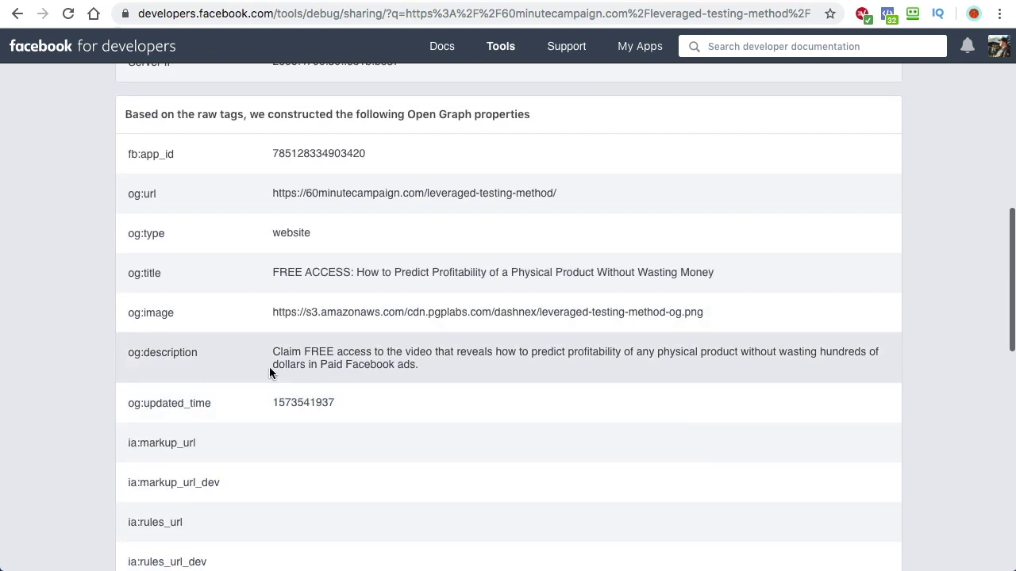
{"action": "left_click_drag", "start_coordinate": [273, 352], "coordinate": [421, 360]}
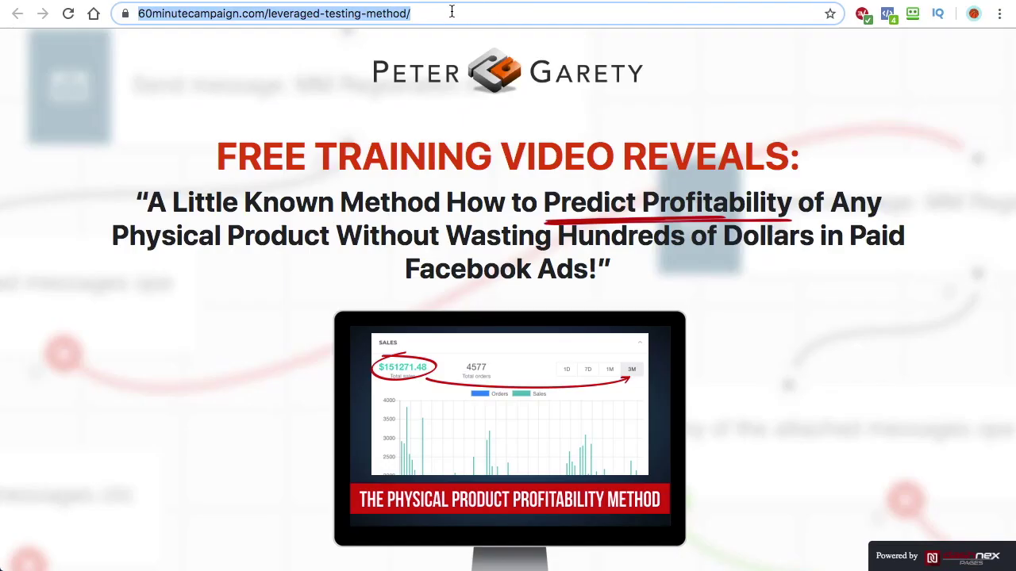
- Paste the landing page URL into a new page post, then delete the URL text, keeping the link preview
{"action": "left_click", "coordinate": [452, 12]}
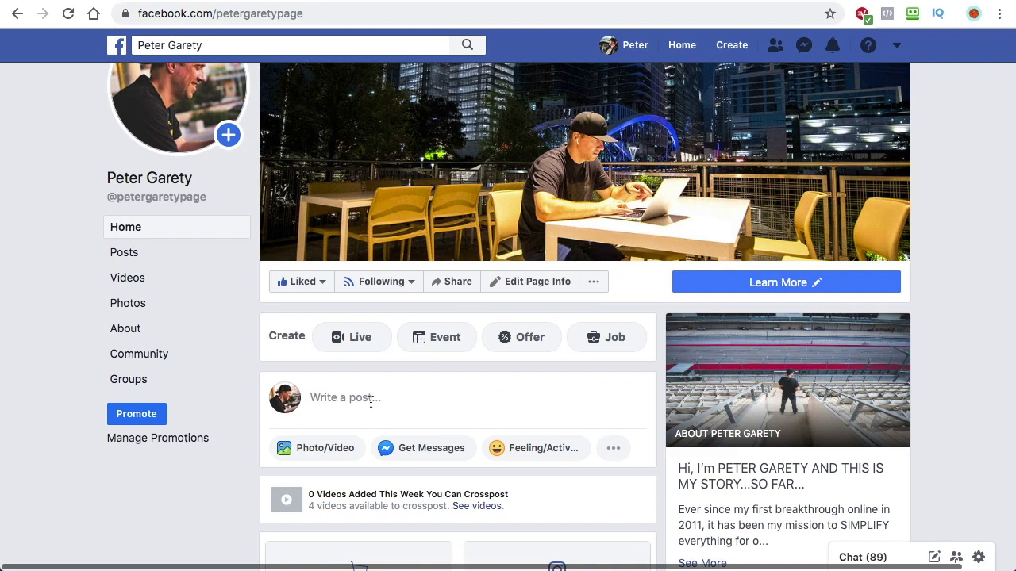
{"action": "left_click", "coordinate": [375, 398]}
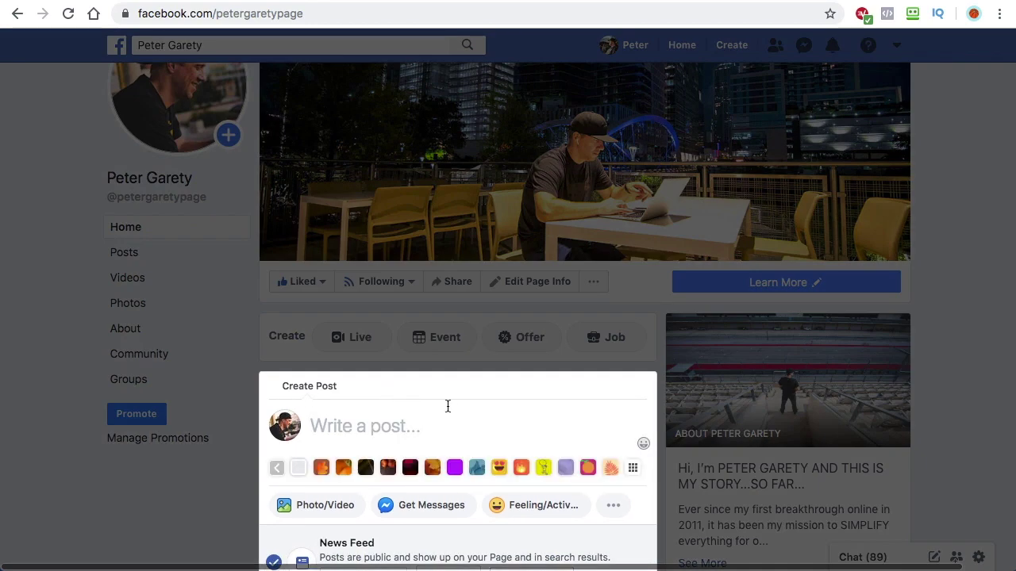
{"action": "key", "text": "super+v"}
{"action": "scroll", "coordinate": [503, 444], "scroll_direction": "down", "scroll_amount": 3}
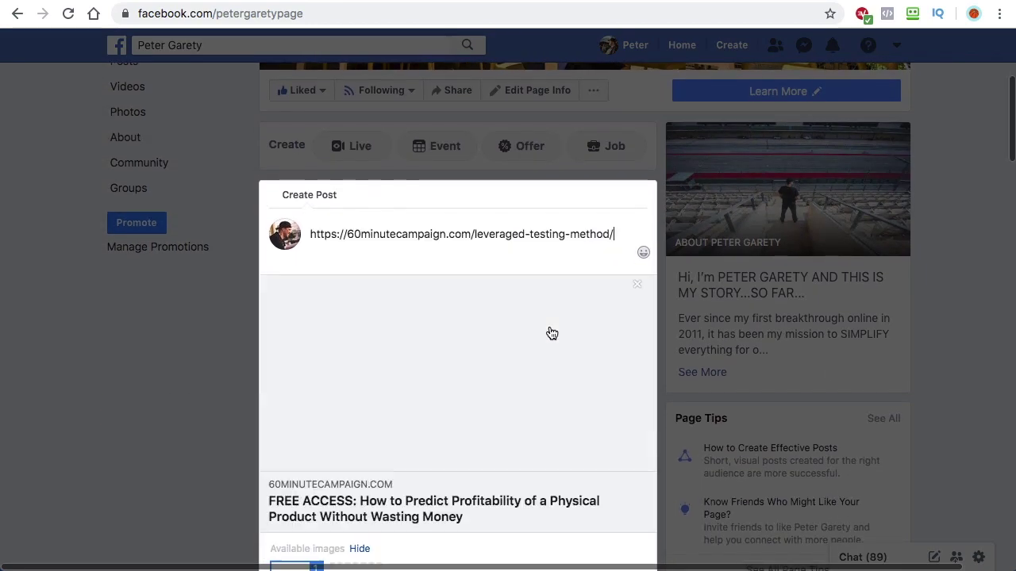
{"action": "scroll", "coordinate": [521, 302], "scroll_direction": "down", "scroll_amount": 2}
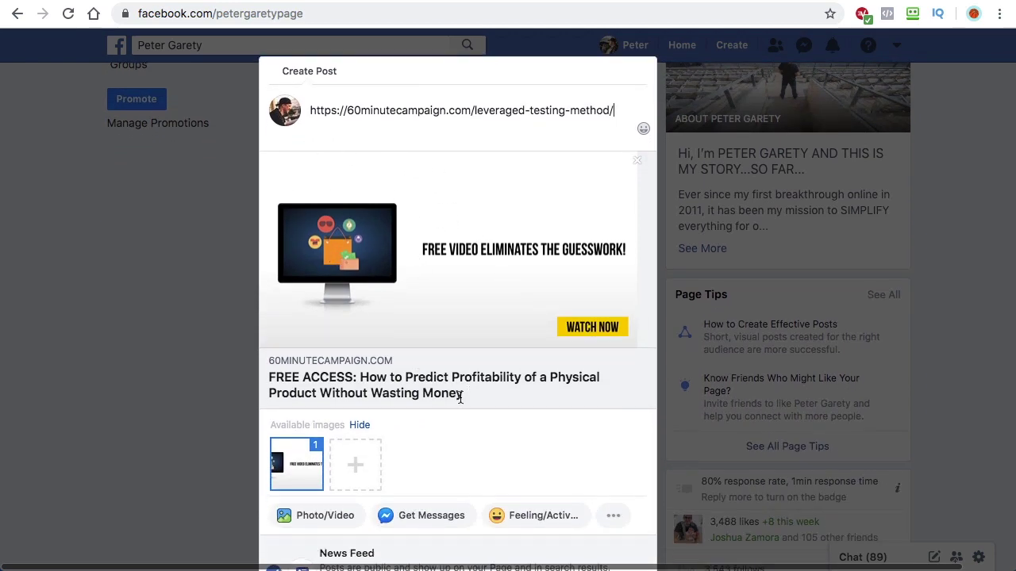
{"action": "scroll", "coordinate": [442, 429], "scroll_direction": "down", "scroll_amount": 1}
{"action": "scroll", "coordinate": [442, 430], "scroll_direction": "up", "scroll_amount": 2}
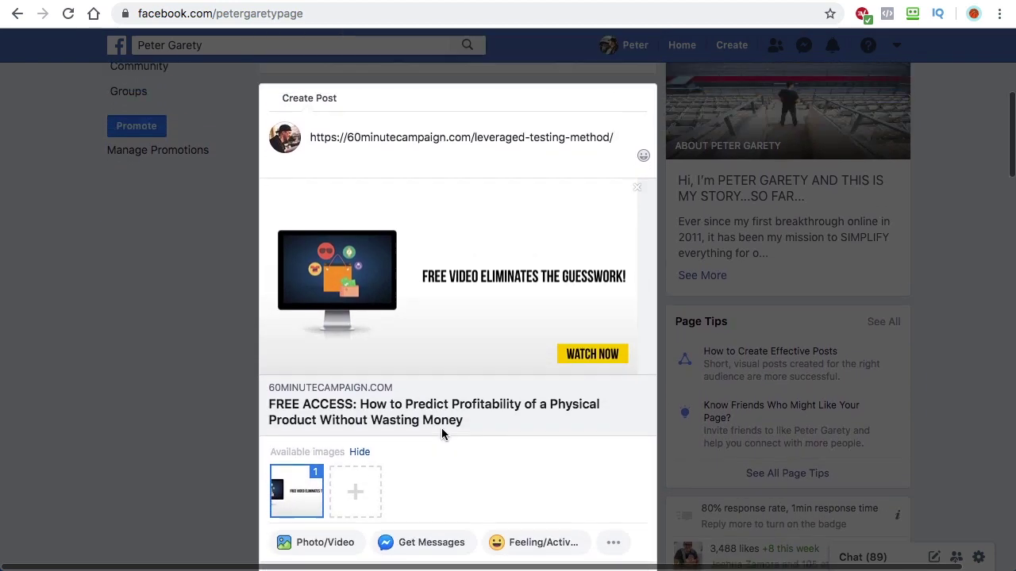
{"action": "triple_click", "coordinate": [321, 140]}
{"action": "key", "text": "BackSpace"}
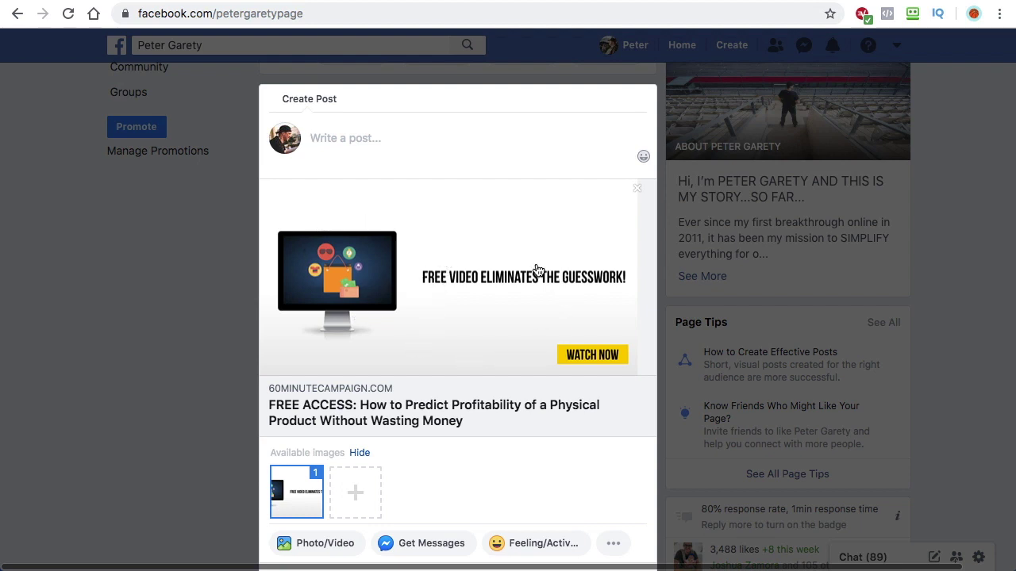
- Highlight the link preview's FREE ACCESS title
{"action": "left_click_drag", "start_coordinate": [272, 408], "coordinate": [460, 423]}
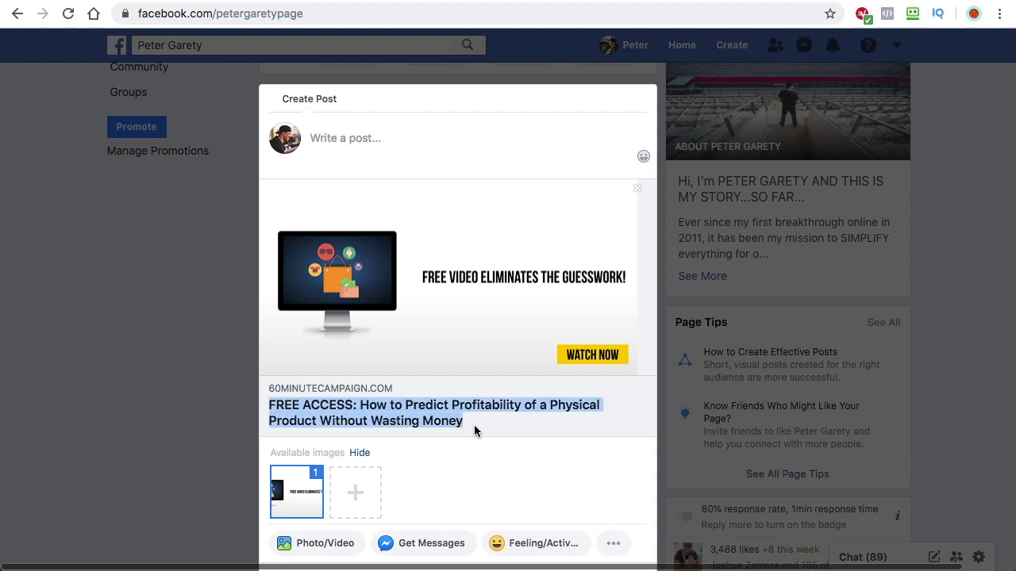
{"action": "left_click", "coordinate": [332, 142]}
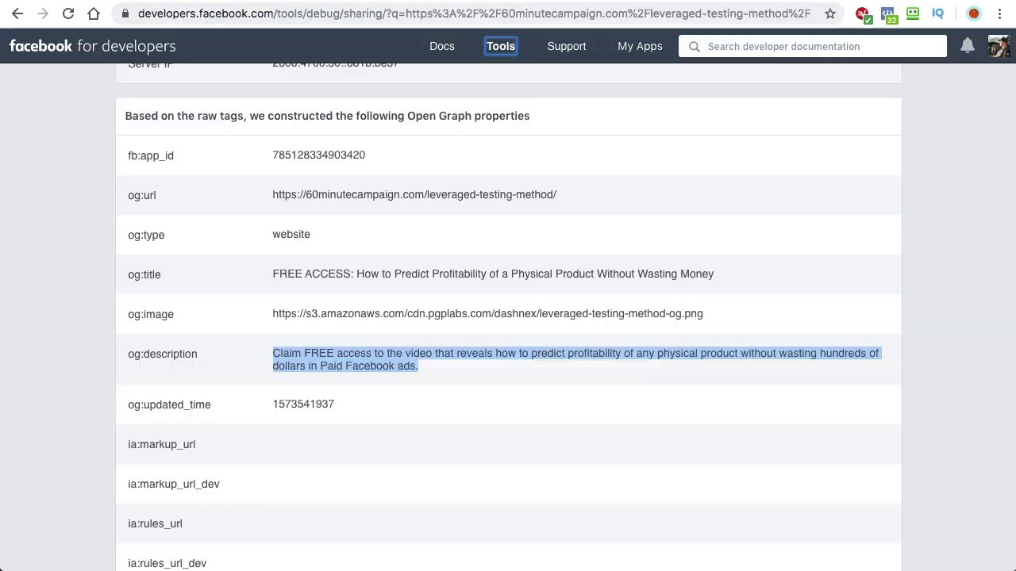
{"action": "scroll", "coordinate": [242, 410], "scroll_direction": "down", "scroll_amount": 5}
- Review the post's link preview, then return to the 60minutecampaign.com landing page
{"action": "left_click", "coordinate": [504, 434]}
{"action": "scroll", "coordinate": [499, 361], "scroll_direction": "down", "scroll_amount": 8}
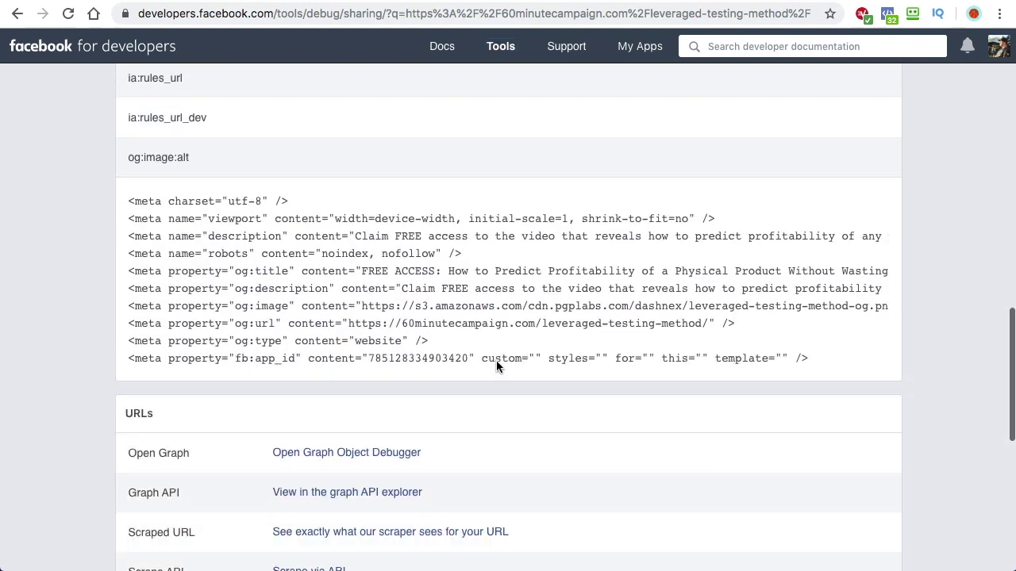
{"action": "scroll", "coordinate": [437, 174], "scroll_direction": "up", "scroll_amount": 5}
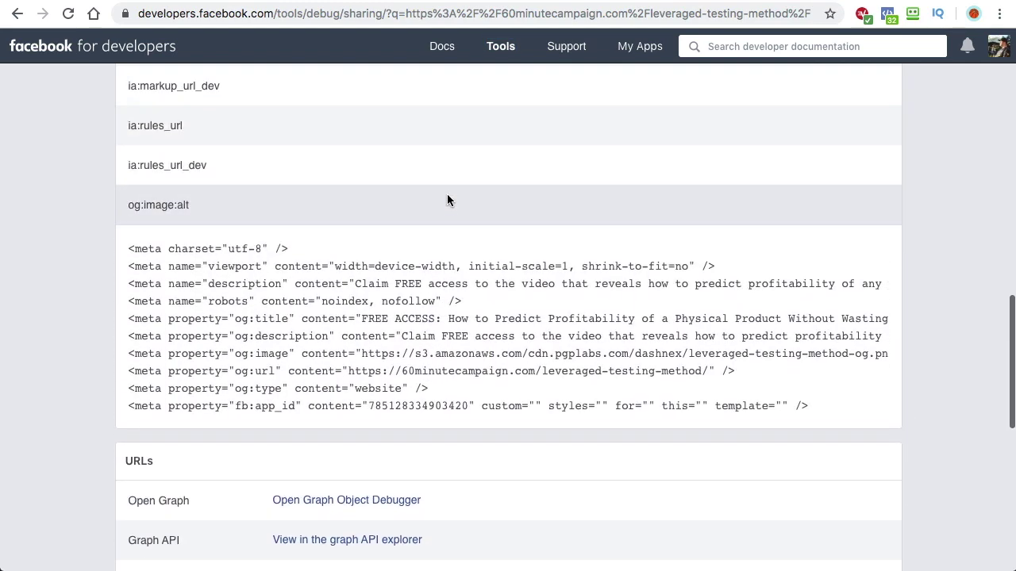
{"action": "scroll", "coordinate": [457, 214], "scroll_direction": "up", "scroll_amount": 5}
{"action": "scroll", "coordinate": [462, 227], "scroll_direction": "up", "scroll_amount": 5}
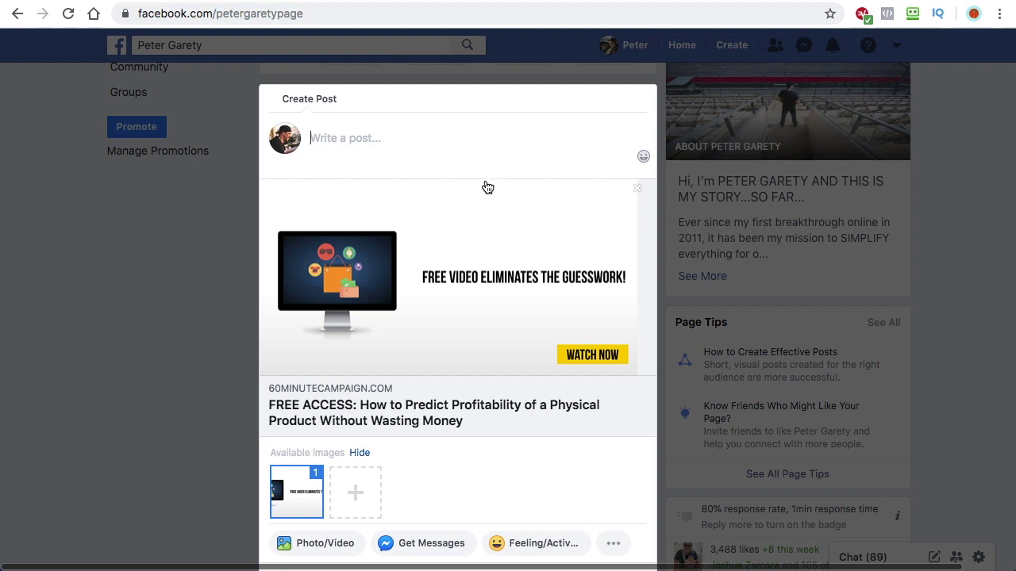
{"action": "scroll", "coordinate": [622, 514], "scroll_direction": "down", "scroll_amount": 3}
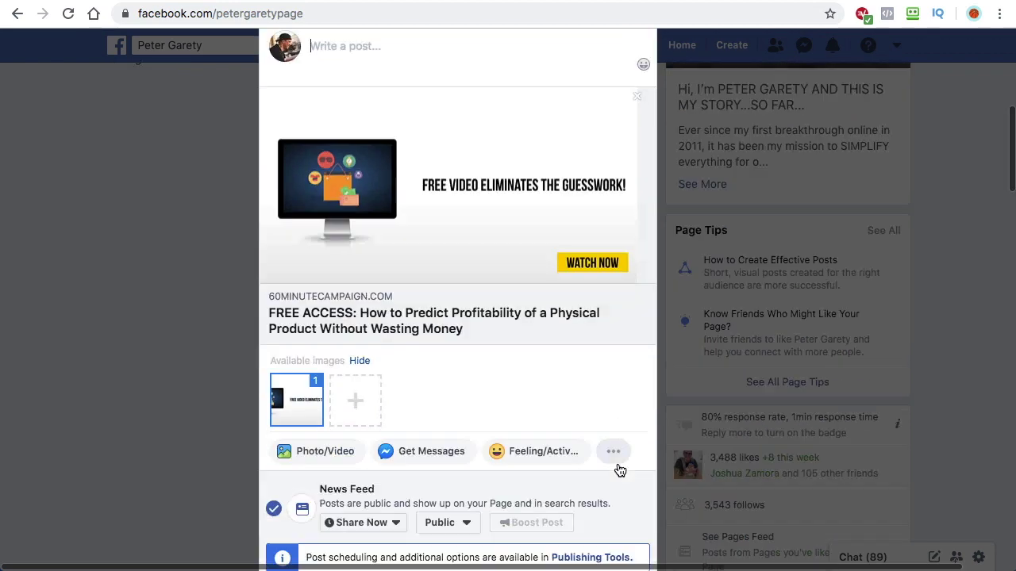
{"action": "scroll", "coordinate": [621, 273], "scroll_direction": "up", "scroll_amount": 3}
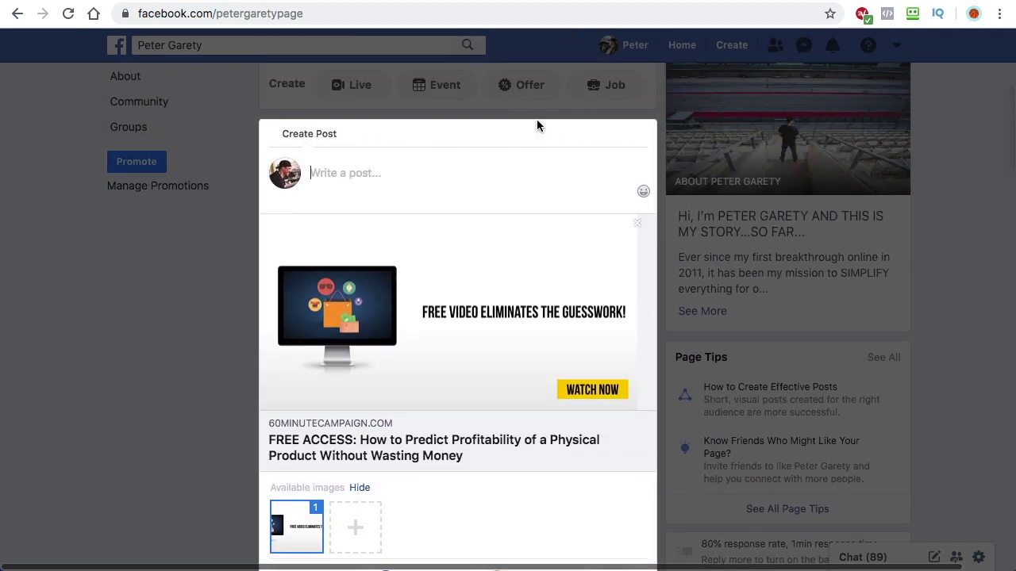
{"action": "left_click", "coordinate": [524, 2]}
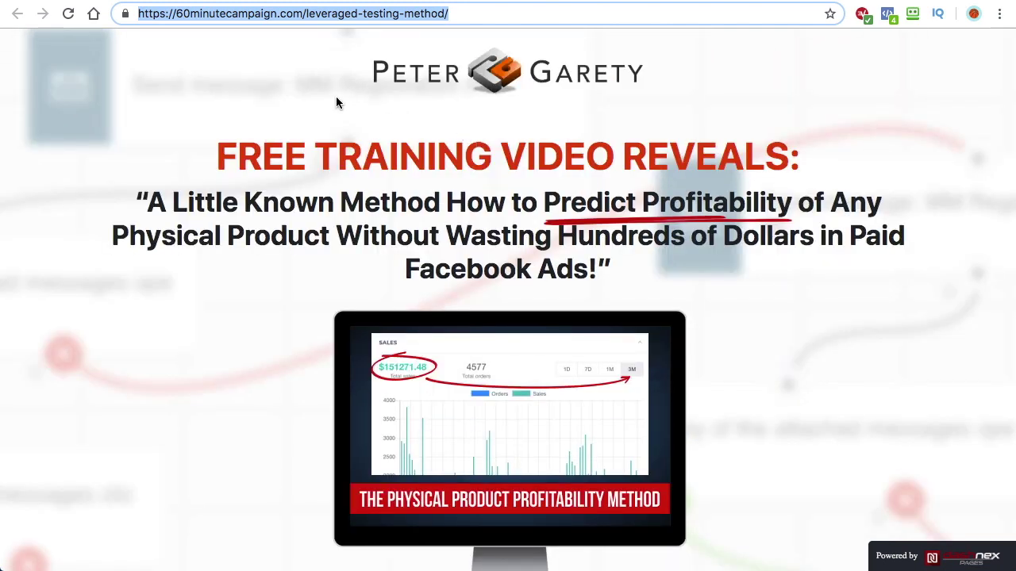
- Request the free training video and dismiss the e-mail sign-up popup to reach ltm-data-fusion-exclusive
{"action": "scroll", "coordinate": [478, 208], "scroll_direction": "down", "scroll_amount": 2}
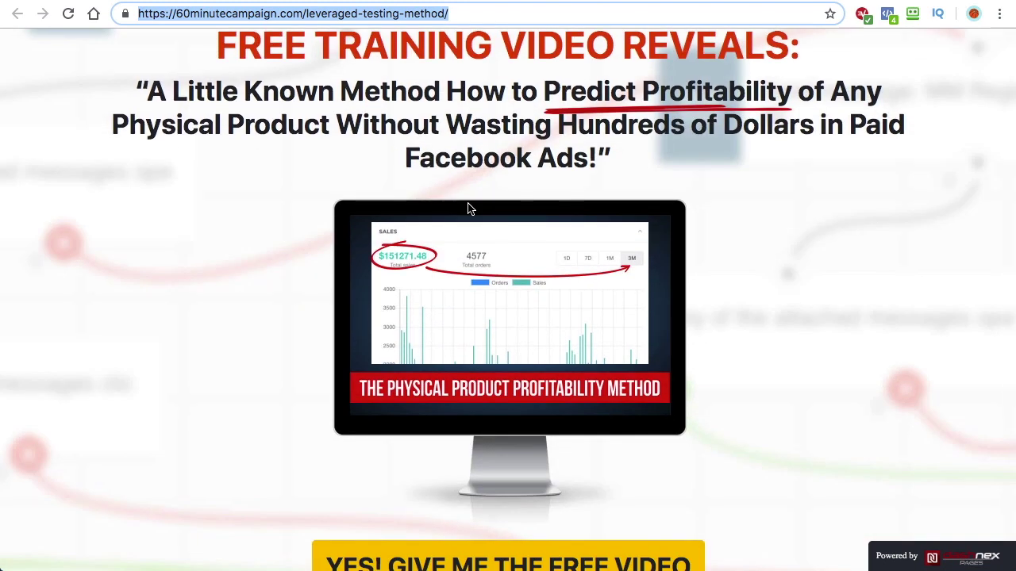
{"action": "scroll", "coordinate": [635, 524], "scroll_direction": "down", "scroll_amount": 2}
{"action": "left_click", "coordinate": [538, 488]}
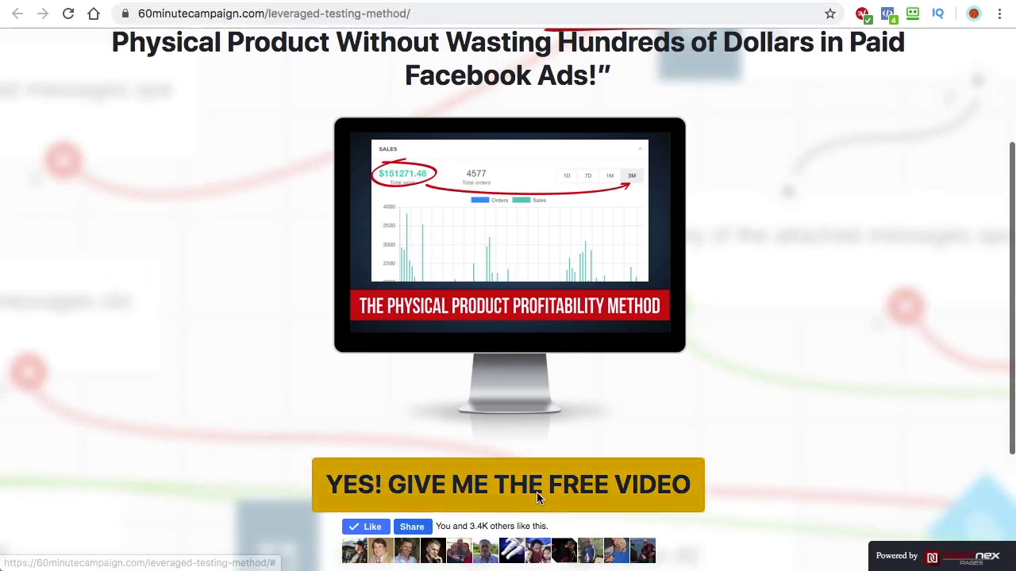
{"action": "left_click", "coordinate": [822, 72]}
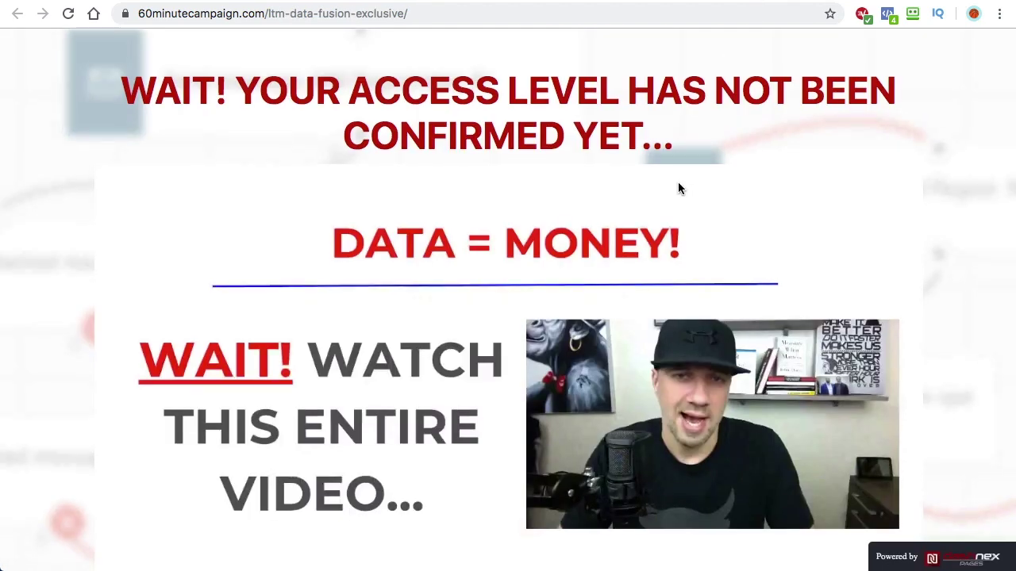
{"action": "scroll", "coordinate": [680, 188], "scroll_direction": "down", "scroll_amount": 5}
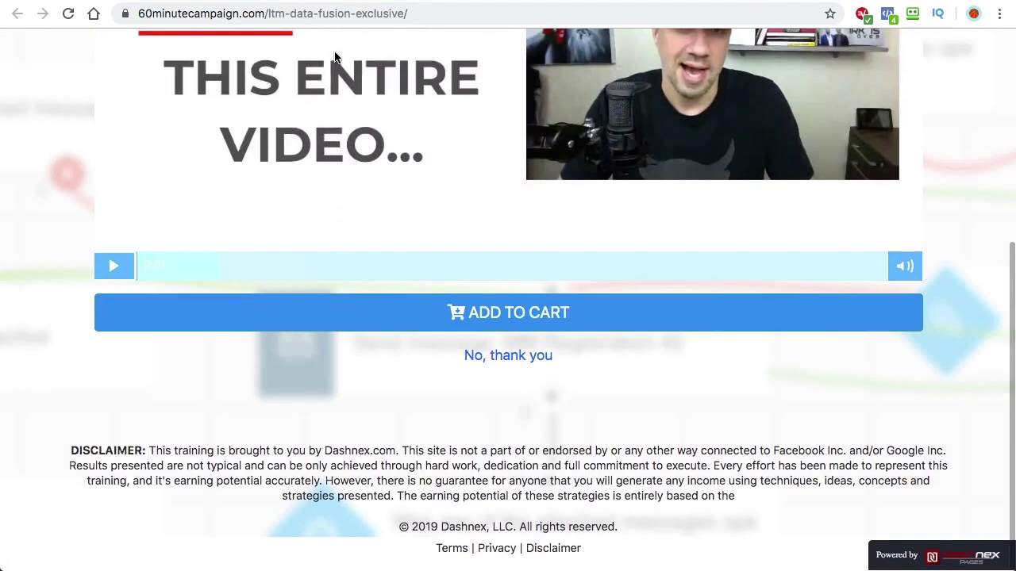
{"action": "scroll", "coordinate": [453, 275], "scroll_direction": "up", "scroll_amount": 6}
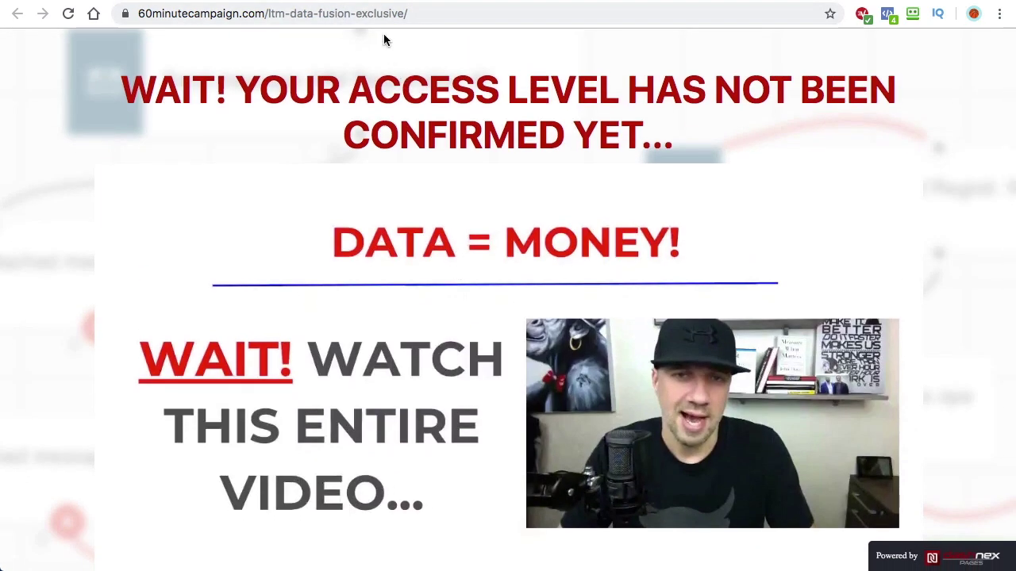
{"action": "left_click", "coordinate": [379, 13]}
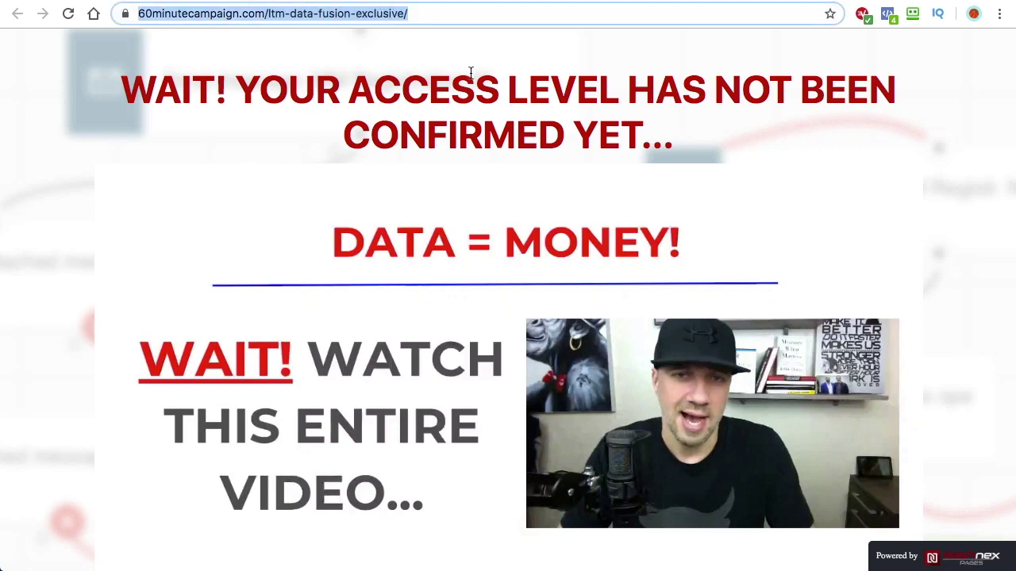
{"action": "left_click", "coordinate": [321, 203]}
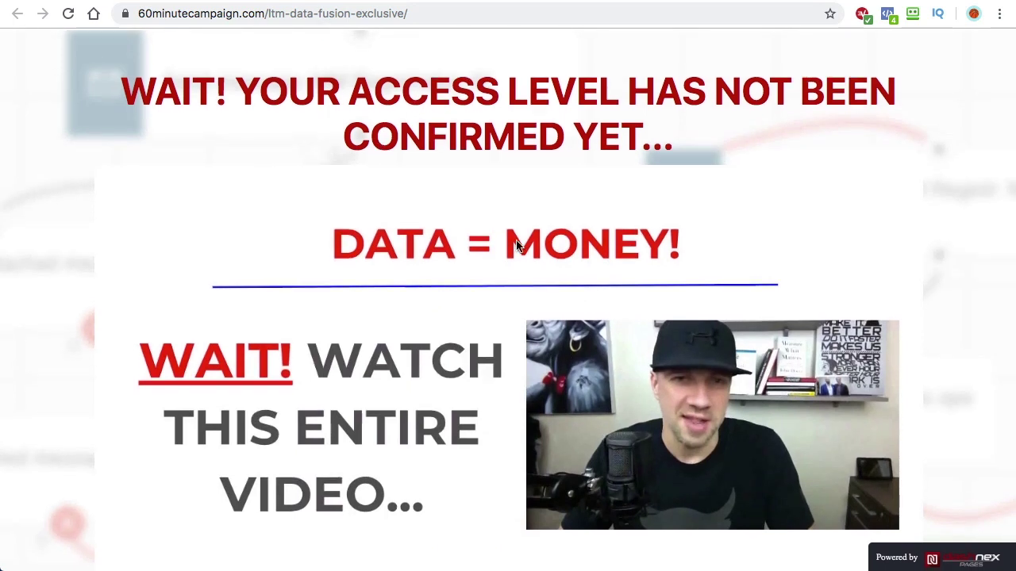
{"action": "scroll", "coordinate": [598, 191], "scroll_direction": "down", "scroll_amount": 3}
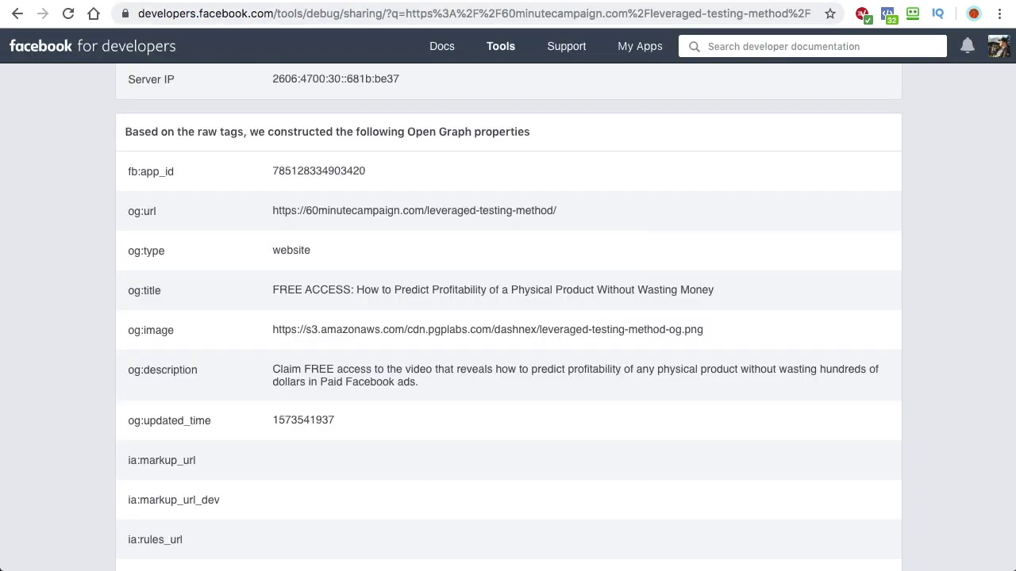
- Copy the ltm-data-fusion-exclusive upsell address from the browser's address bar
{"action": "scroll", "coordinate": [385, 160], "scroll_direction": "up", "scroll_amount": 10}
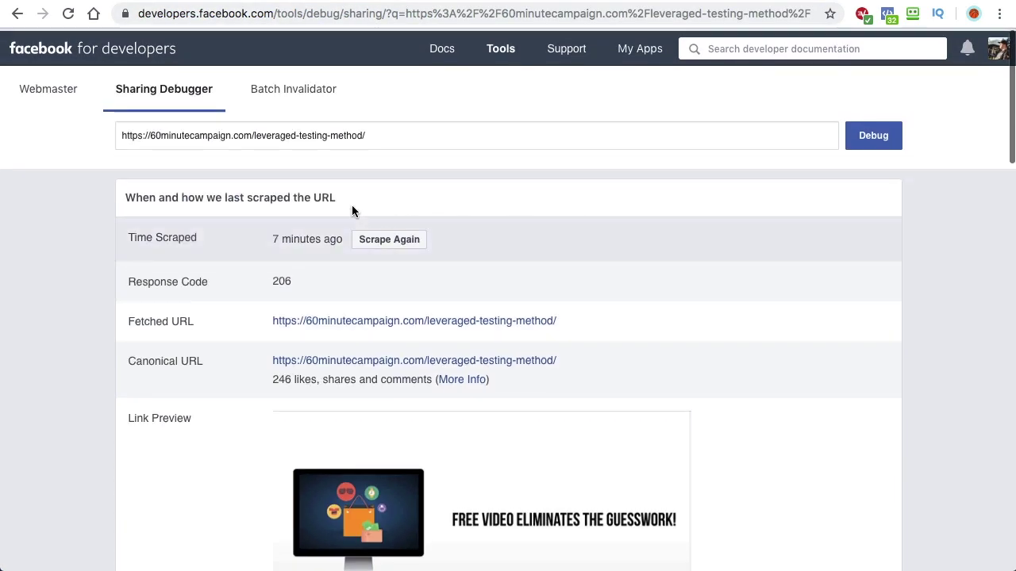
{"action": "triple_click", "coordinate": [329, 132]}
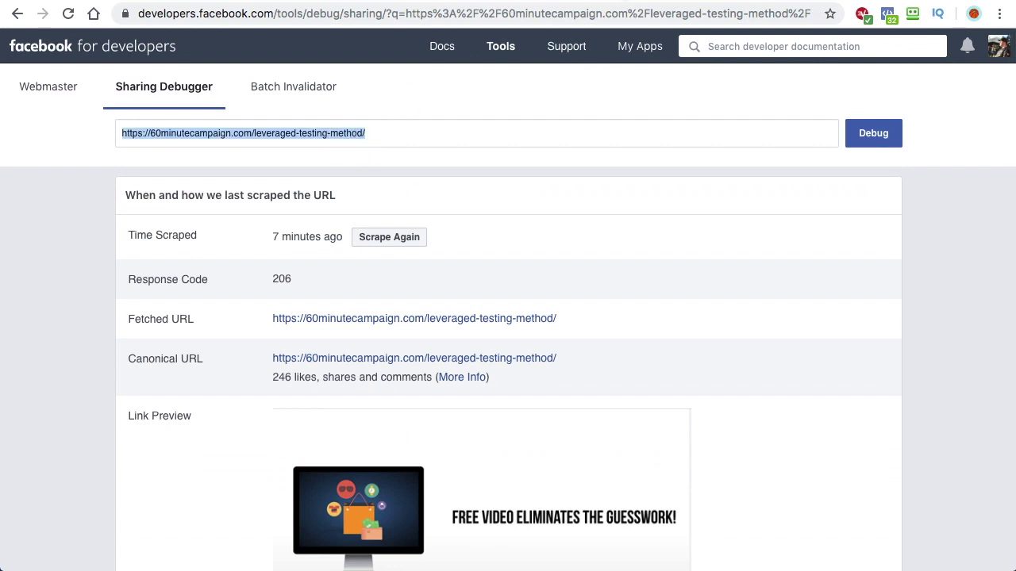
{"action": "key", "text": "ctrl+Tab"}
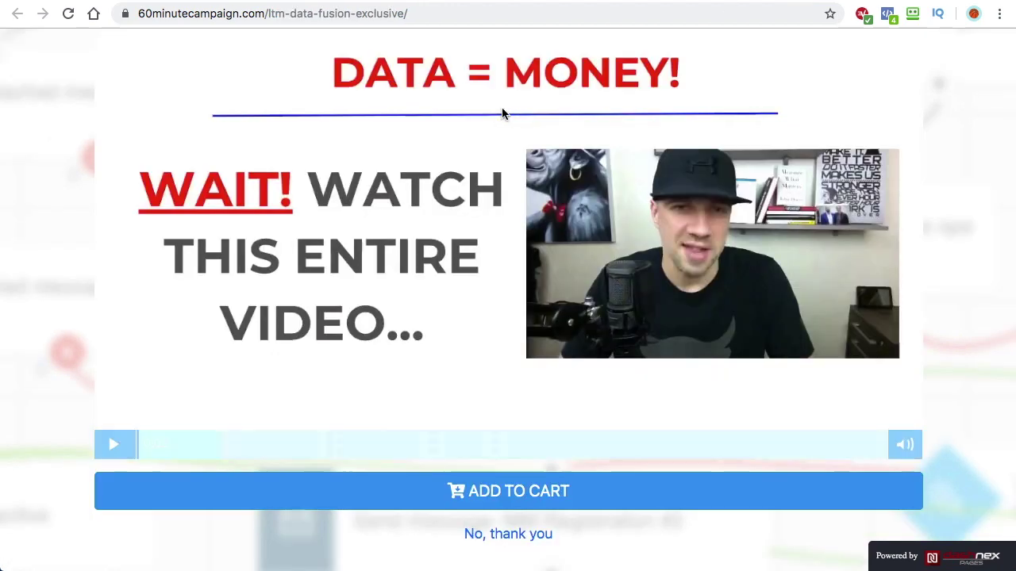
{"action": "scroll", "coordinate": [501, 107], "scroll_direction": "up", "scroll_amount": 2}
{"action": "left_click", "coordinate": [328, 13]}
{"action": "key", "text": "ctrl+c"}
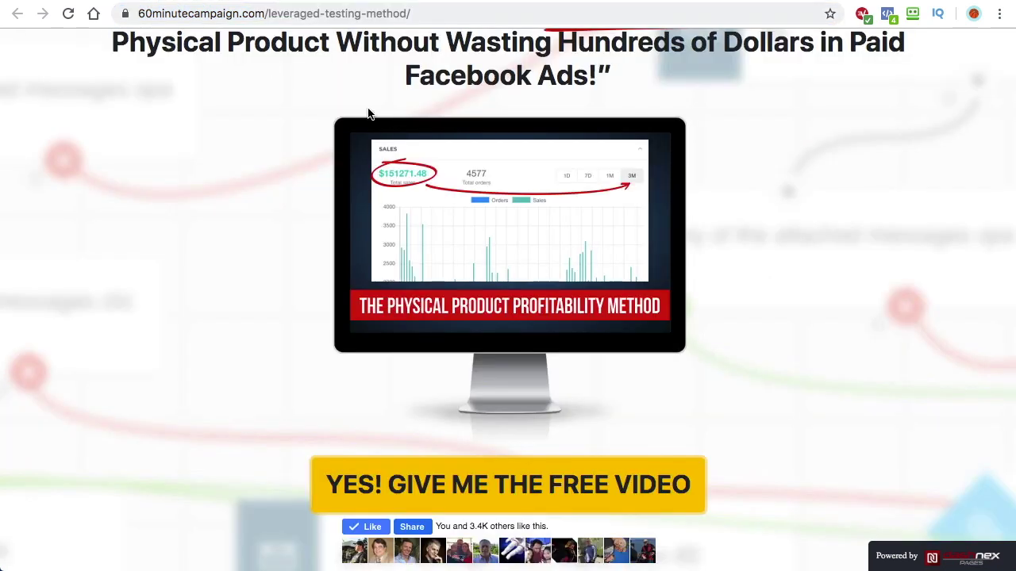
{"action": "scroll", "coordinate": [397, 159], "scroll_direction": "up", "scroll_amount": 3}
{"action": "scroll", "coordinate": [445, 244], "scroll_direction": "down", "scroll_amount": 5}
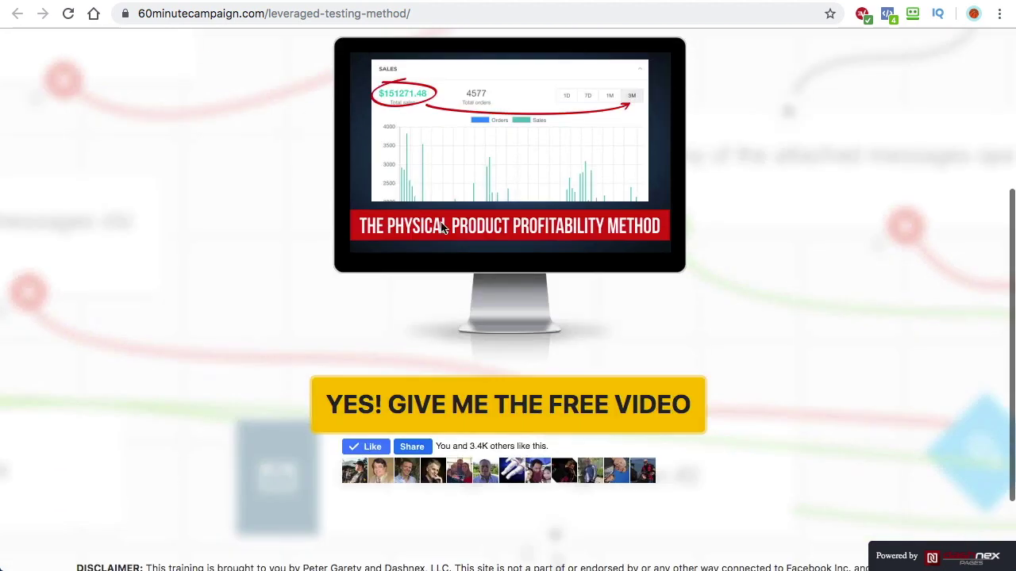
{"action": "scroll", "coordinate": [556, 381], "scroll_direction": "up", "scroll_amount": 1}
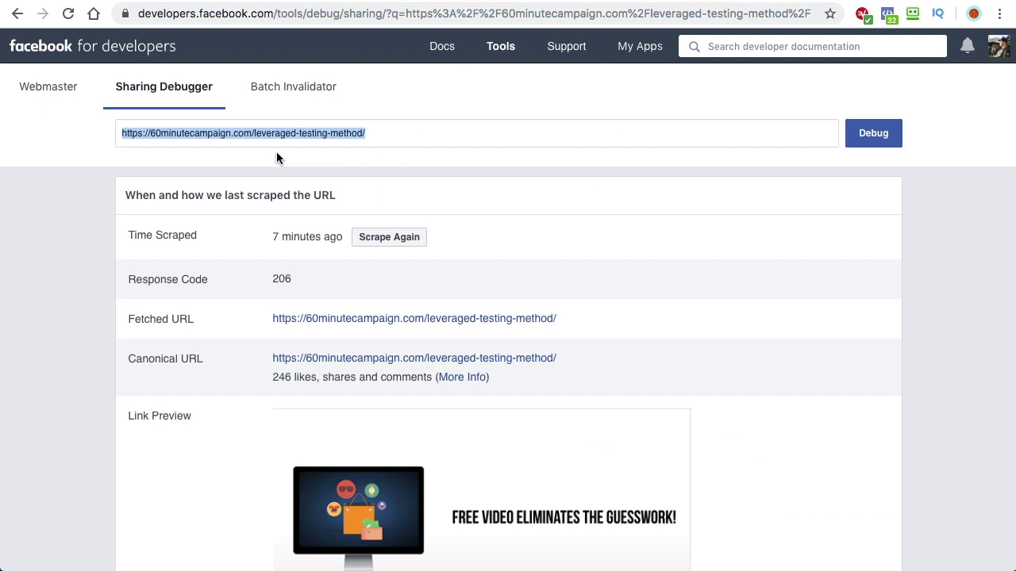
- Replace the debugged URL with the upsell page address and run the debugger
{"action": "triple_click", "coordinate": [272, 137]}
{"action": "key", "text": "ctrl+v"}
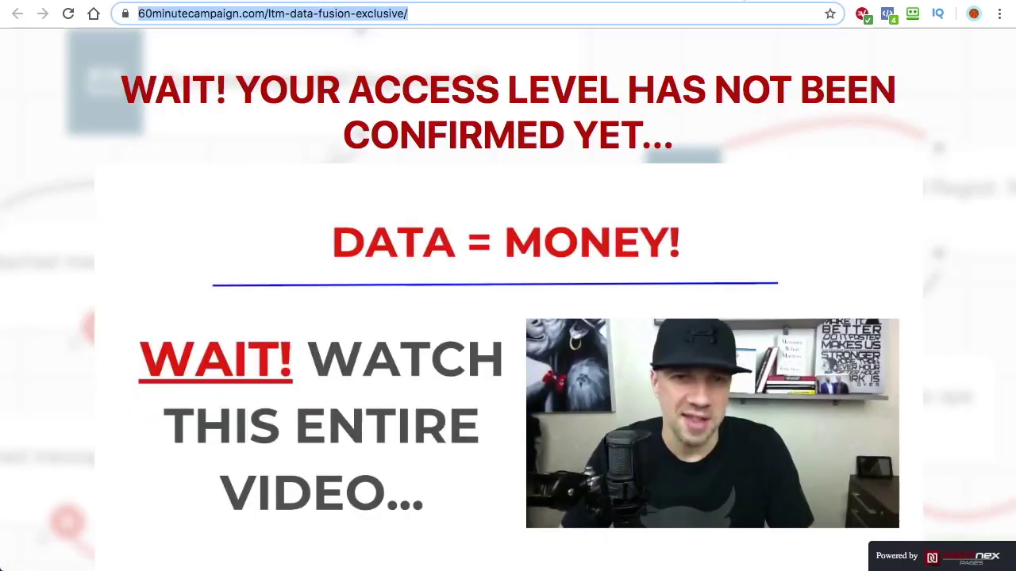
{"action": "double_click", "coordinate": [250, 13]}
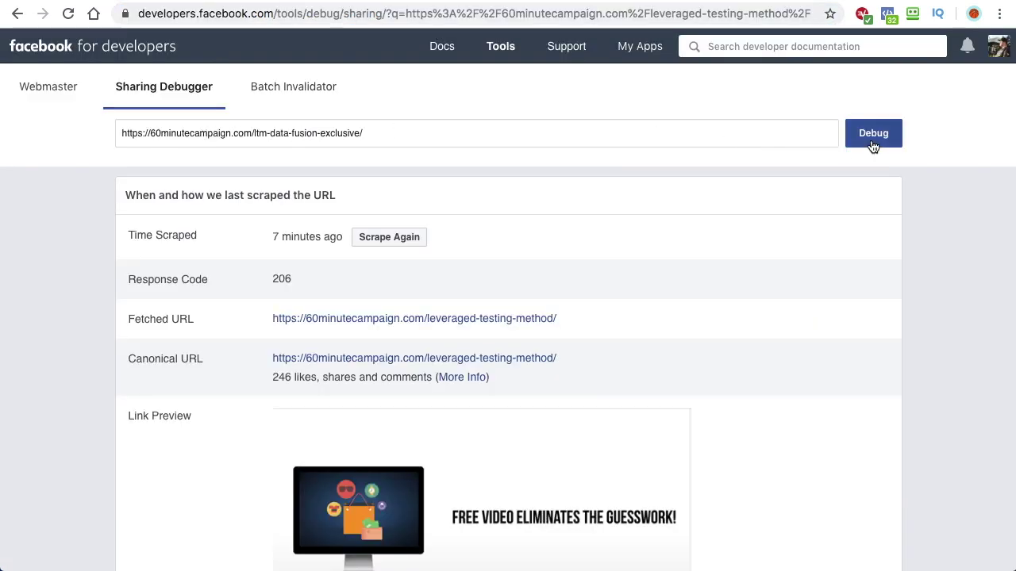
{"action": "left_click", "coordinate": [873, 136]}
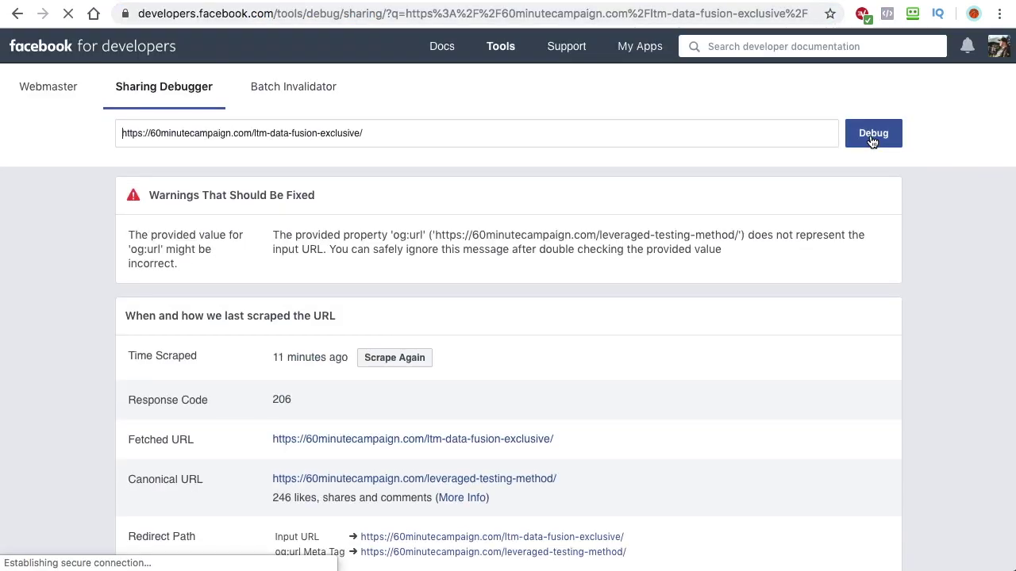
- Highlight the og:url warning and the Redirect Path's Input URL in the results
{"action": "scroll", "coordinate": [404, 318], "scroll_direction": "down", "scroll_amount": 1}
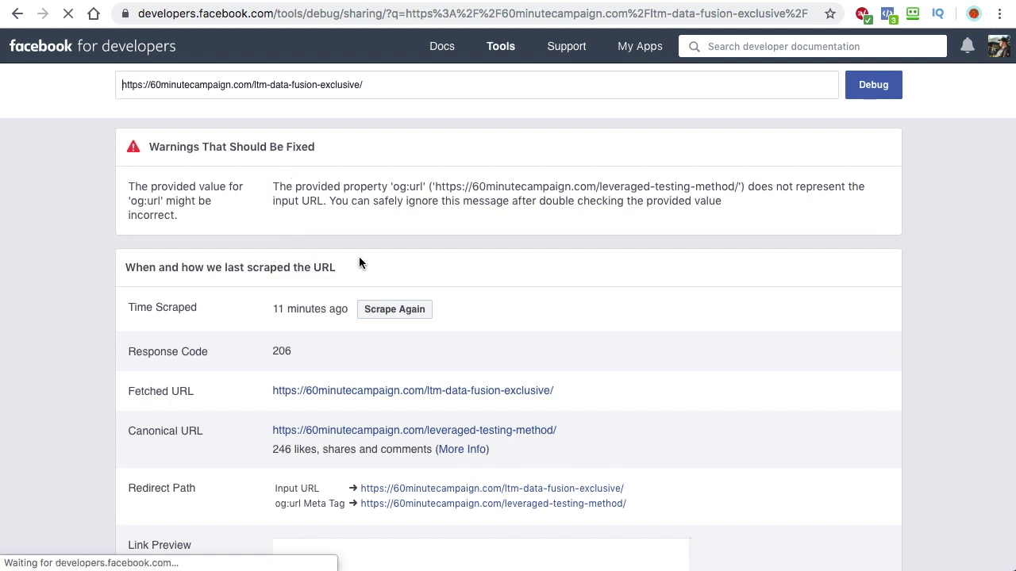
{"action": "scroll", "coordinate": [421, 270], "scroll_direction": "down", "scroll_amount": 1}
{"action": "scroll", "coordinate": [421, 246], "scroll_direction": "up", "scroll_amount": 2}
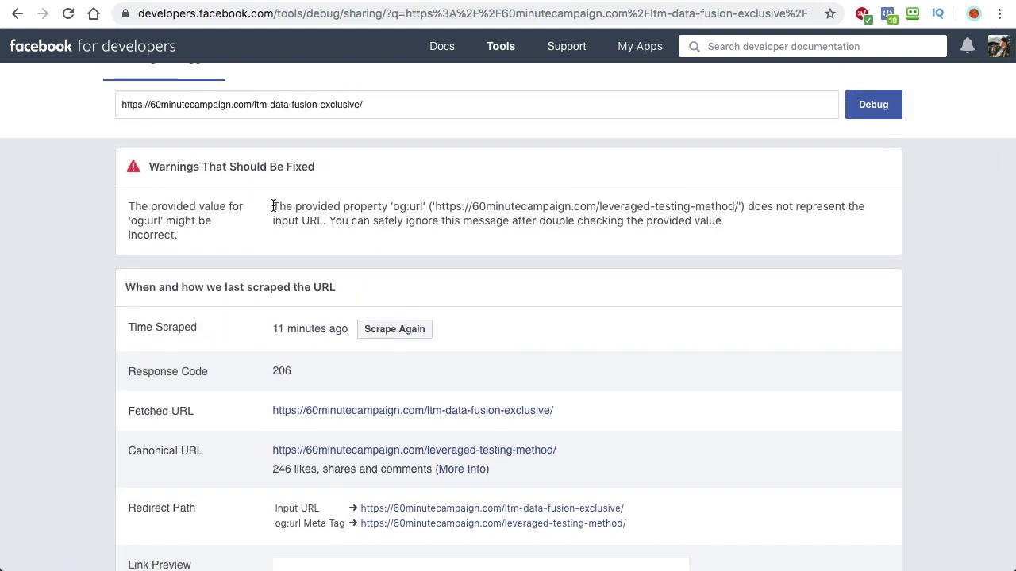
{"action": "left_click_drag", "start_coordinate": [275, 208], "coordinate": [747, 226]}
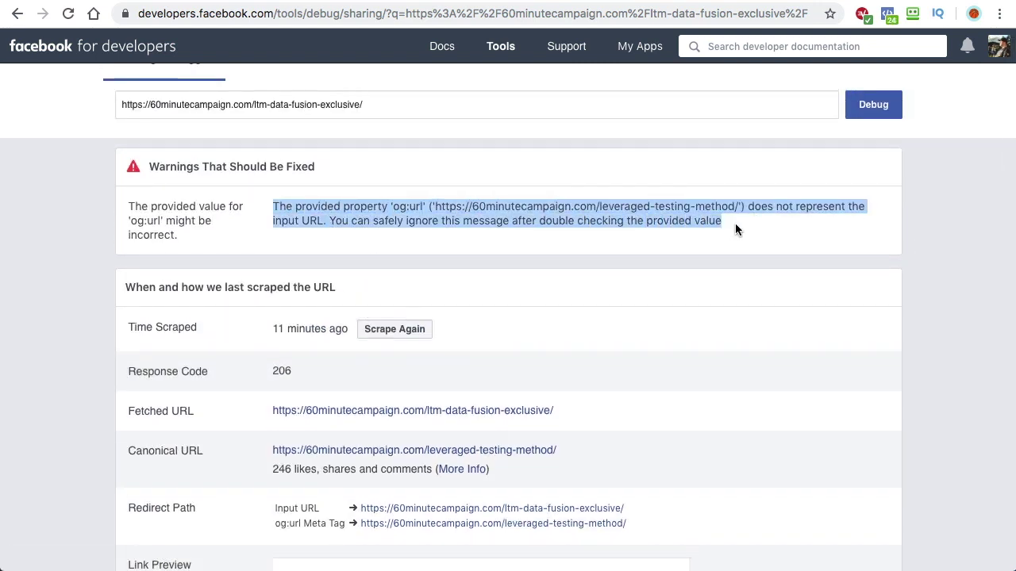
{"action": "scroll", "coordinate": [735, 223], "scroll_direction": "down", "scroll_amount": 3}
{"action": "scroll", "coordinate": [327, 363], "scroll_direction": "down", "scroll_amount": 1}
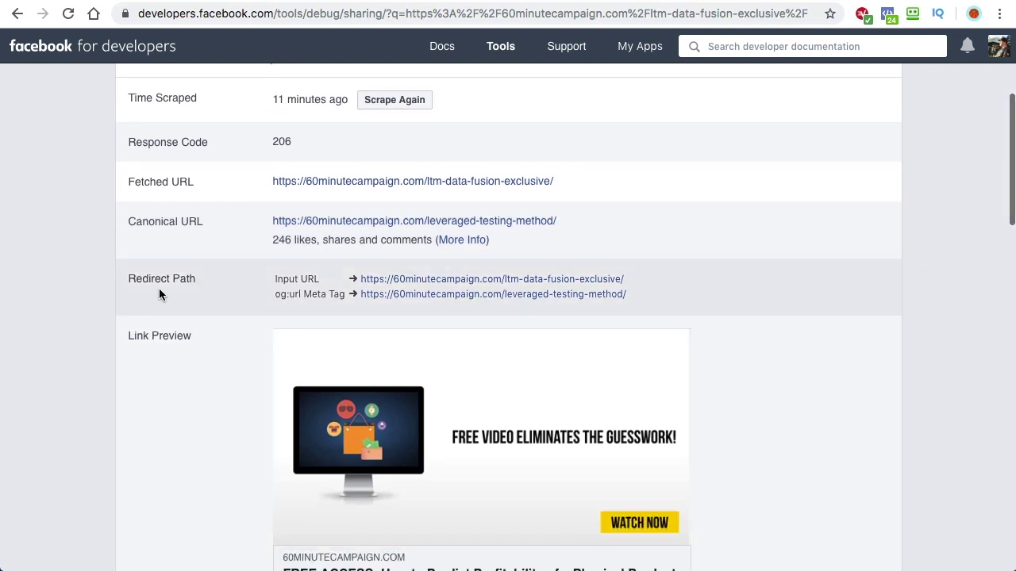
{"action": "left_click_drag", "start_coordinate": [271, 278], "coordinate": [321, 280]}
{"action": "scroll", "coordinate": [512, 170], "scroll_direction": "up", "scroll_amount": 5}
{"action": "scroll", "coordinate": [305, 374], "scroll_direction": "down", "scroll_amount": 4}
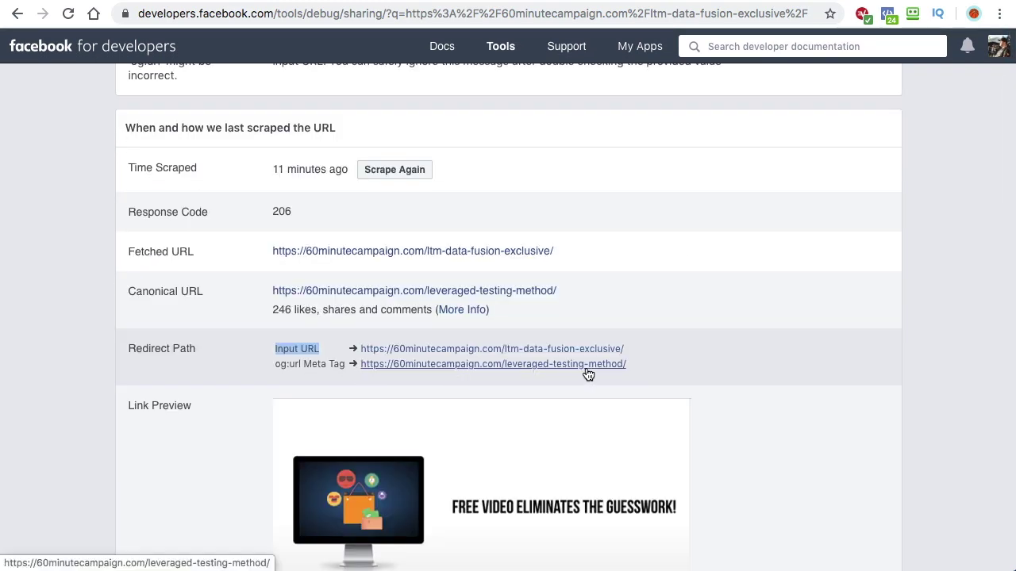
{"action": "scroll", "coordinate": [664, 292], "scroll_direction": "down", "scroll_amount": 3}
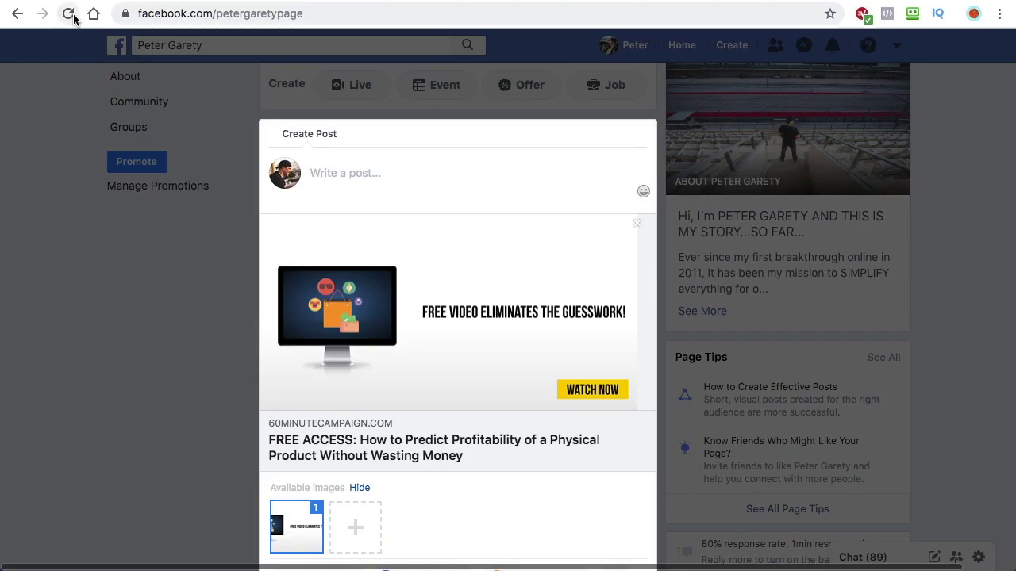
- Discard the old post draft, reload the Facebook page, and copy the upsell address
{"action": "left_click", "coordinate": [211, 395]}
{"action": "scroll", "coordinate": [477, 447], "scroll_direction": "down", "scroll_amount": 5}
{"action": "scroll", "coordinate": [476, 447], "scroll_direction": "up", "scroll_amount": 3}
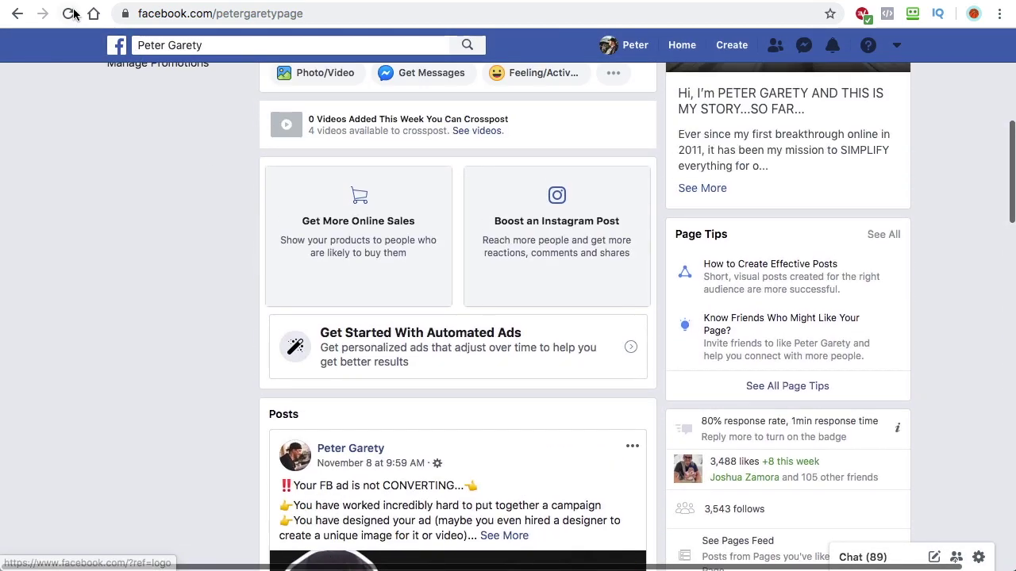
{"action": "left_click", "coordinate": [67, 14]}
{"action": "left_click", "coordinate": [666, 154]}
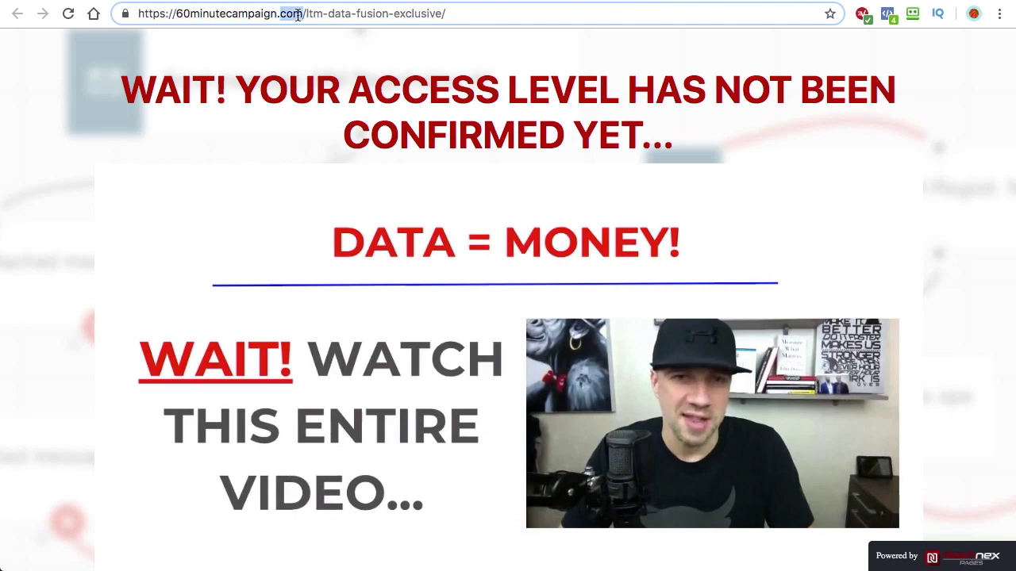
{"action": "left_click", "coordinate": [310, 14]}
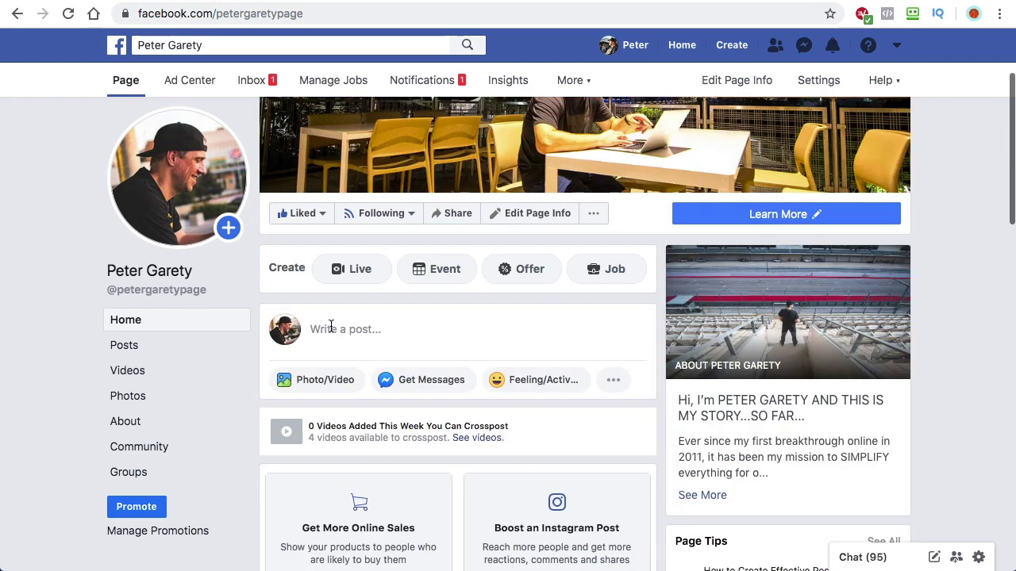
- Paste the upsell link into a new post and delete its text, keeping the FREE ACCESS preview
{"action": "left_click", "coordinate": [326, 390]}
{"action": "key", "text": "super+v"}
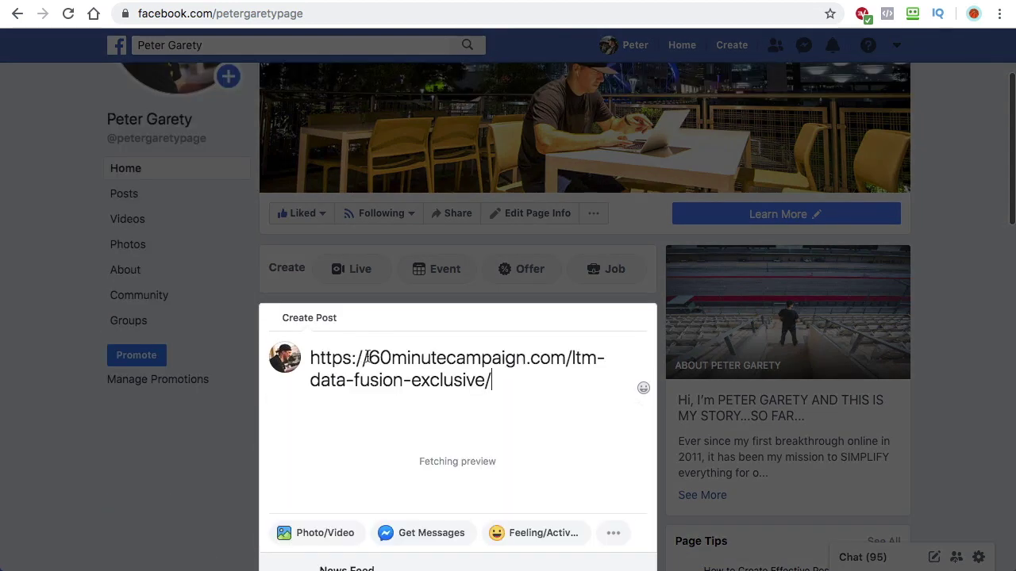
{"action": "scroll", "coordinate": [474, 367], "scroll_direction": "down", "scroll_amount": 3}
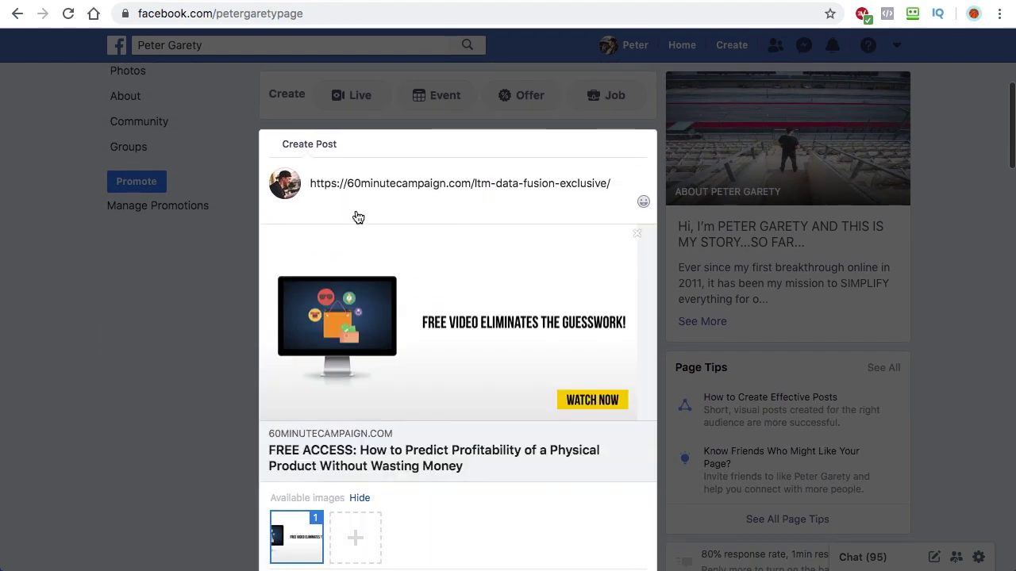
{"action": "triple_click", "coordinate": [333, 187]}
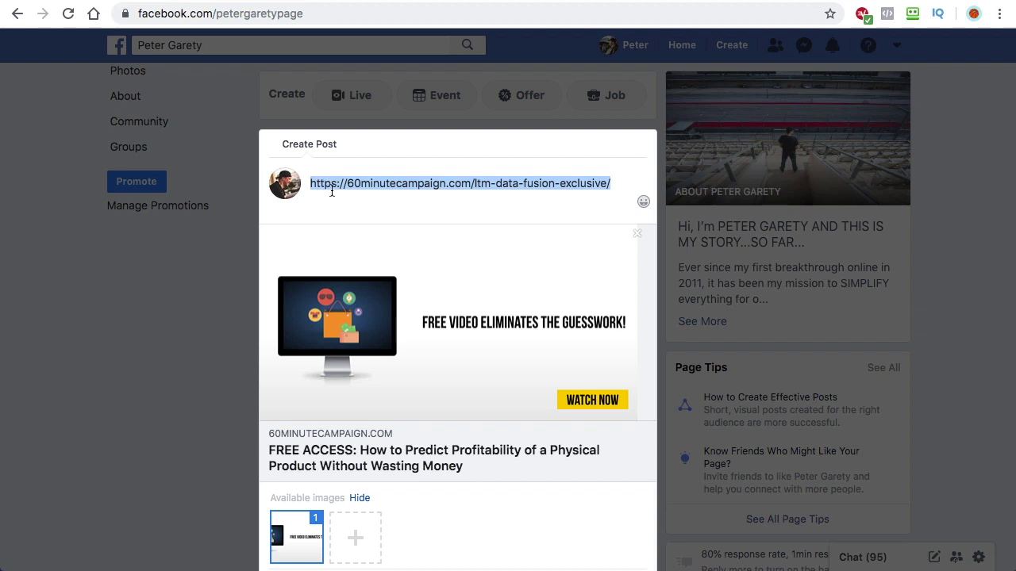
{"action": "key", "text": "BackSpace"}
{"action": "scroll", "coordinate": [449, 238], "scroll_direction": "down", "scroll_amount": 2}
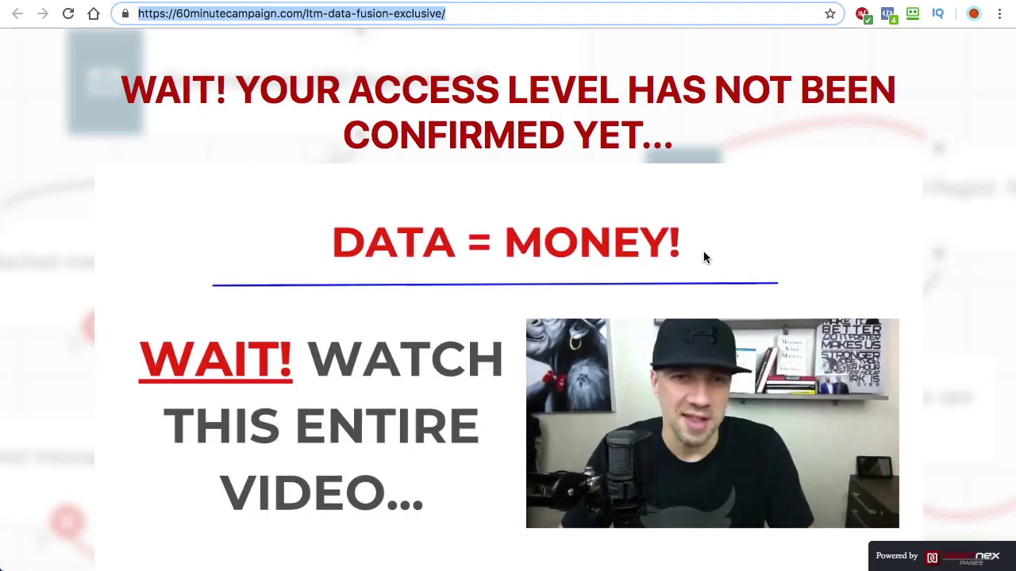
- Open the opt-in page's free video e-mail signup popup, then close it
{"action": "scroll", "coordinate": [458, 283], "scroll_direction": "down", "scroll_amount": 3}
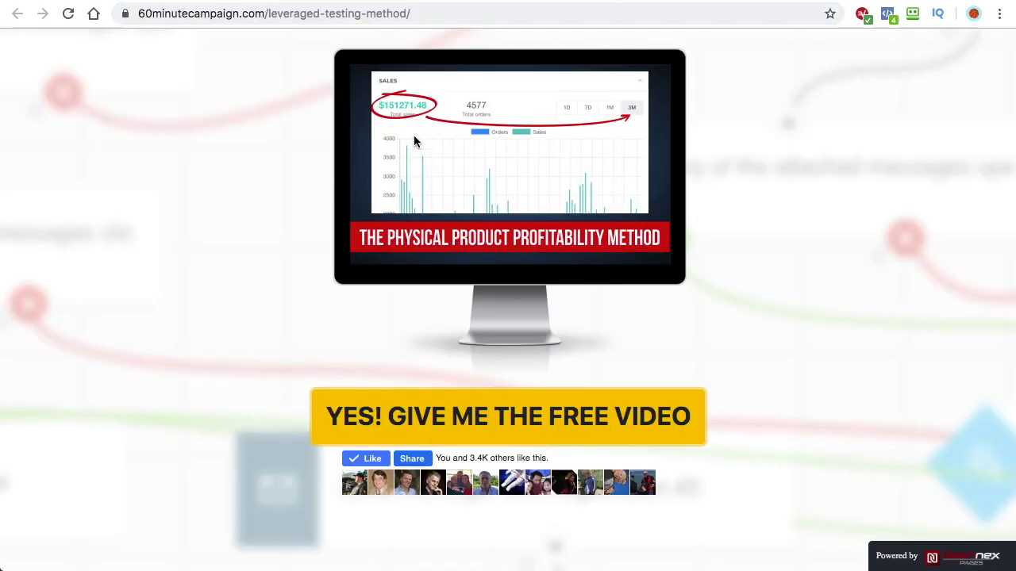
{"action": "scroll", "coordinate": [340, 141], "scroll_direction": "up", "scroll_amount": 5}
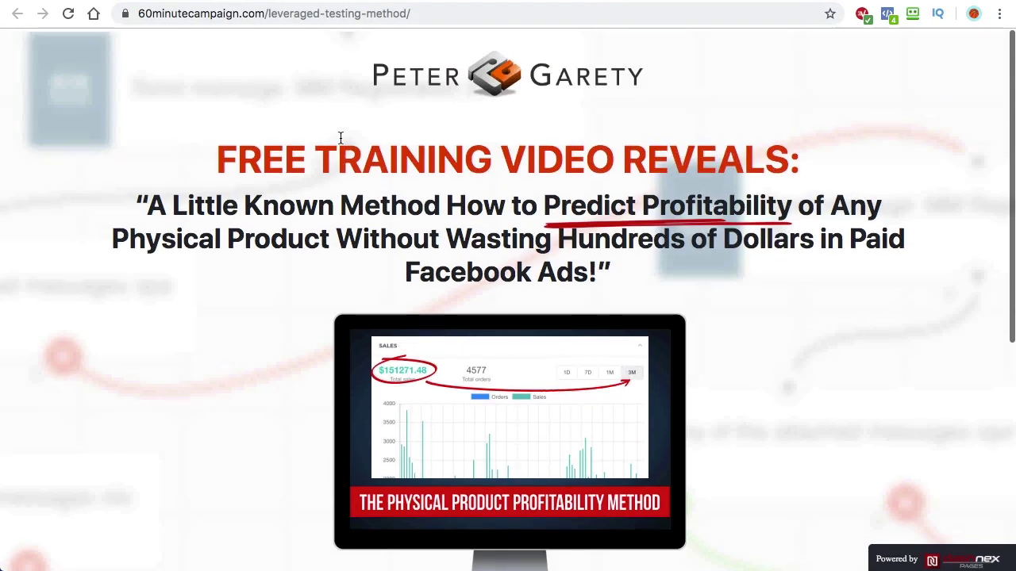
{"action": "scroll", "coordinate": [508, 246], "scroll_direction": "down", "scroll_amount": 5}
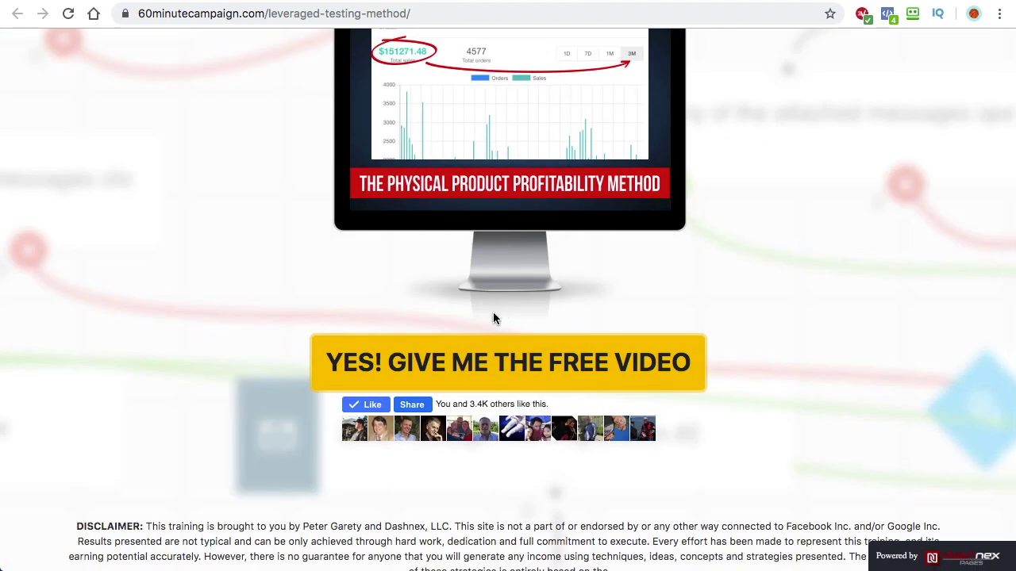
{"action": "left_click", "coordinate": [492, 349]}
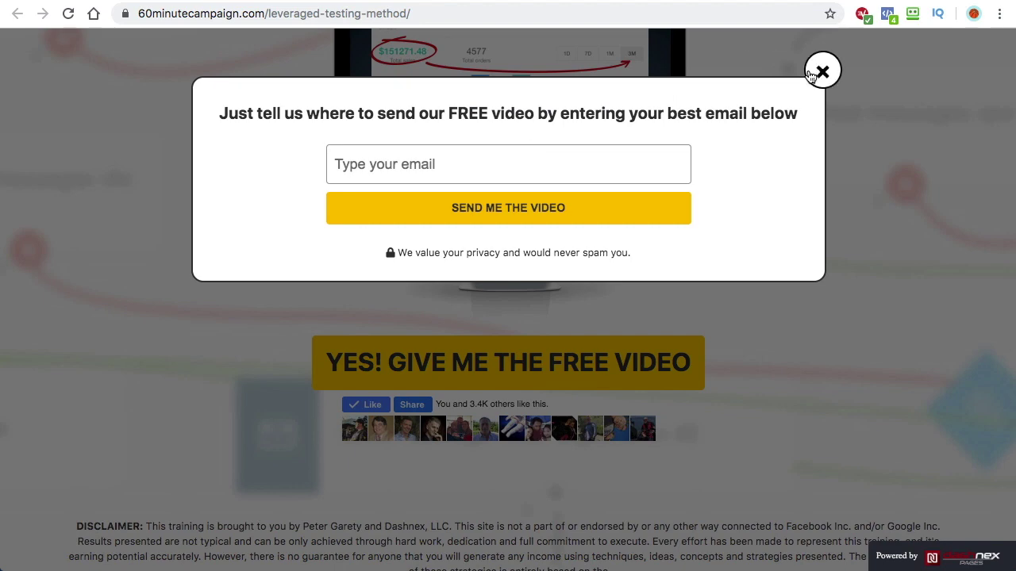
{"action": "left_click", "coordinate": [823, 72]}
- Go back to the Sharing Debugger results and scroll through them
{"action": "key", "text": "ctrl+Tab"}
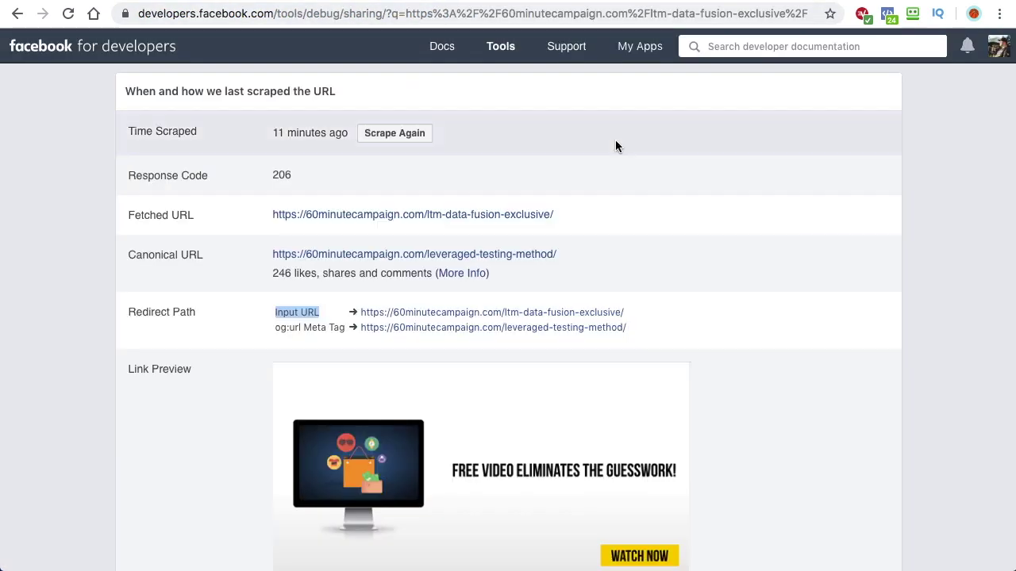
{"action": "scroll", "coordinate": [567, 155], "scroll_direction": "up", "scroll_amount": 5}
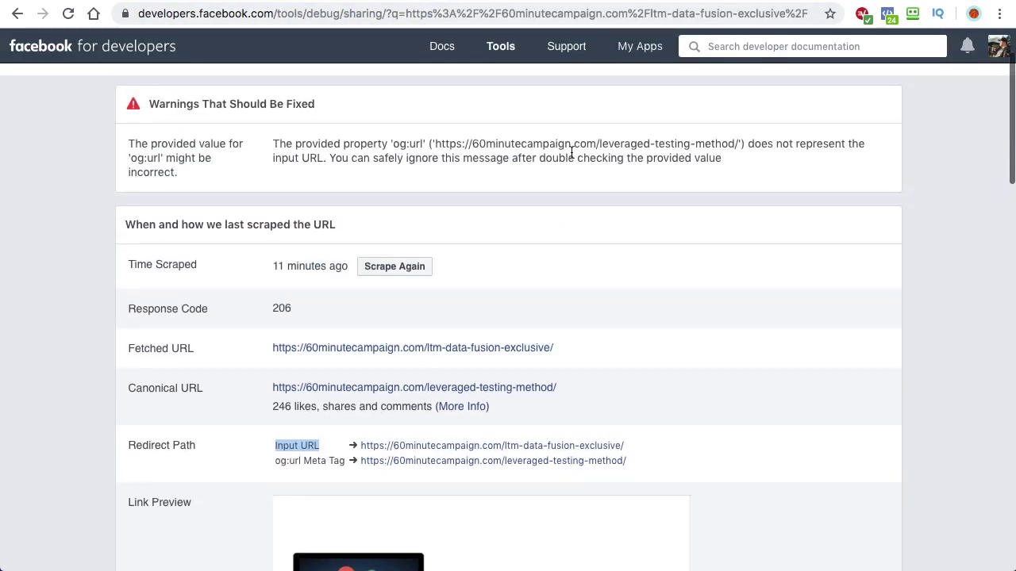
{"action": "scroll", "coordinate": [524, 262], "scroll_direction": "down", "scroll_amount": 3}
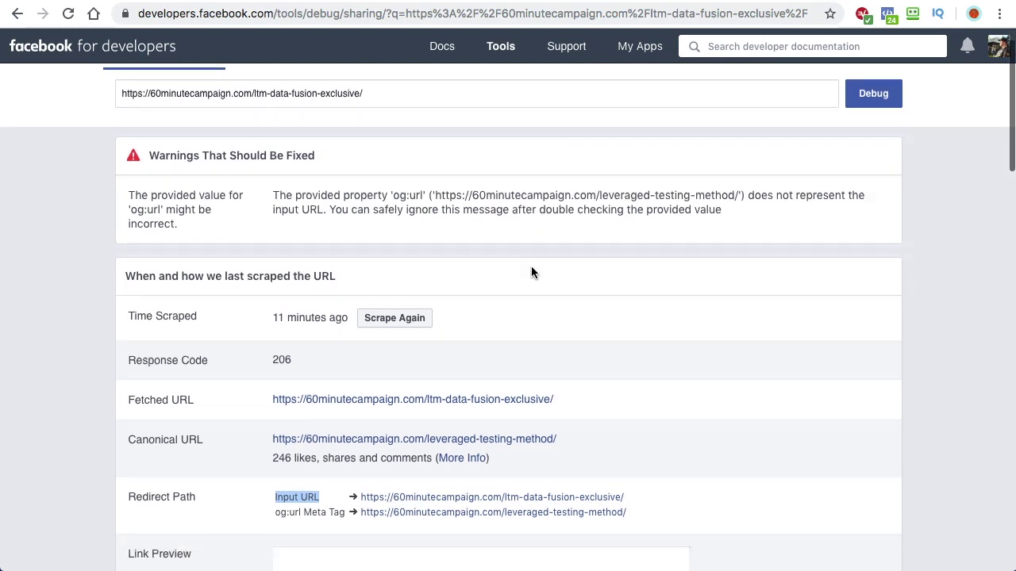
{"action": "scroll", "coordinate": [209, 378], "scroll_direction": "down", "scroll_amount": 10}
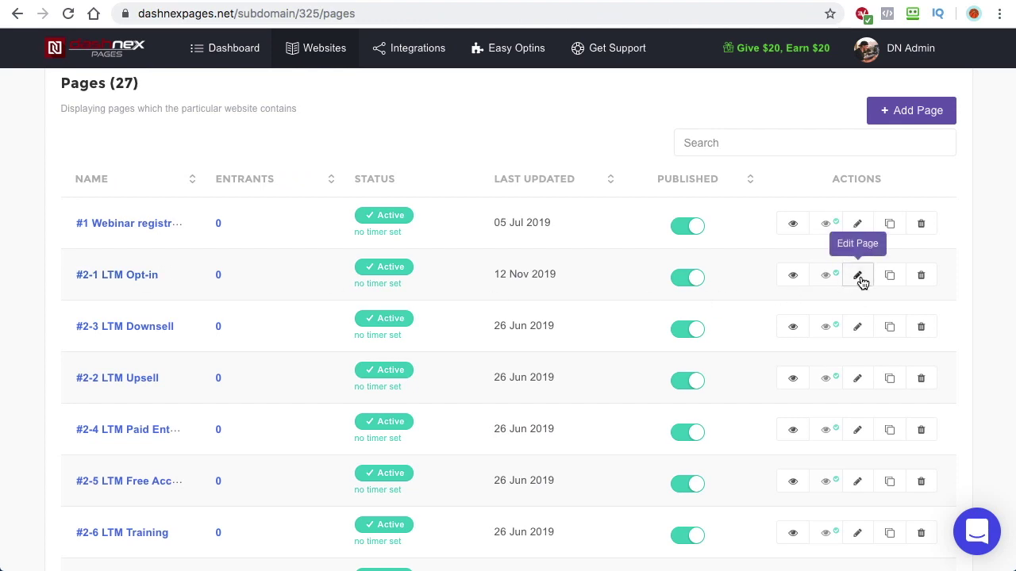
- Open an LTM page's header code and highlight its og:title, og:description, og:image and og:url tags
{"action": "left_click", "coordinate": [860, 281]}
{"action": "left_click", "coordinate": [513, 131]}
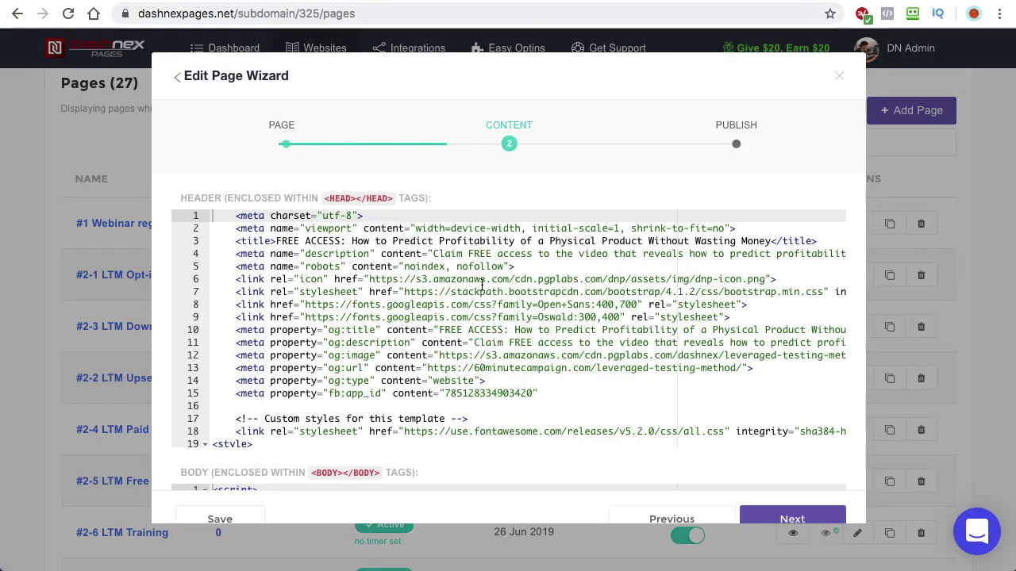
{"action": "left_click", "coordinate": [381, 331]}
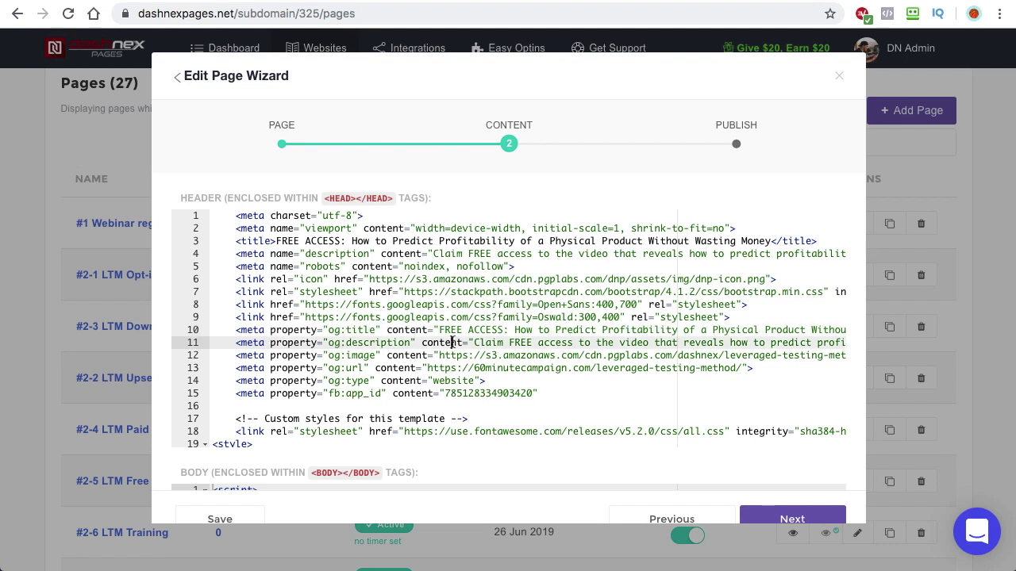
{"action": "left_click_drag", "start_coordinate": [439, 331], "coordinate": [802, 330]}
{"action": "left_click_drag", "start_coordinate": [474, 343], "coordinate": [839, 345]}
{"action": "left_click_drag", "start_coordinate": [438, 356], "coordinate": [787, 356]}
{"action": "left_click_drag", "start_coordinate": [428, 368], "coordinate": [740, 368]}
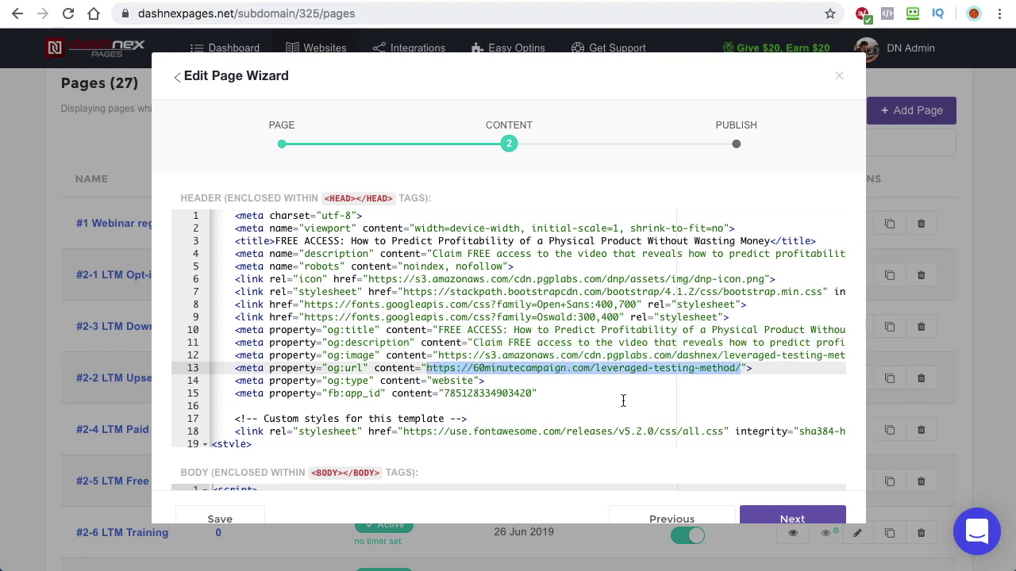
- Mark the whole fb:app_id meta tag line, then go back to the Sharing Debugger
{"action": "left_click_drag", "start_coordinate": [446, 393], "coordinate": [235, 395]}
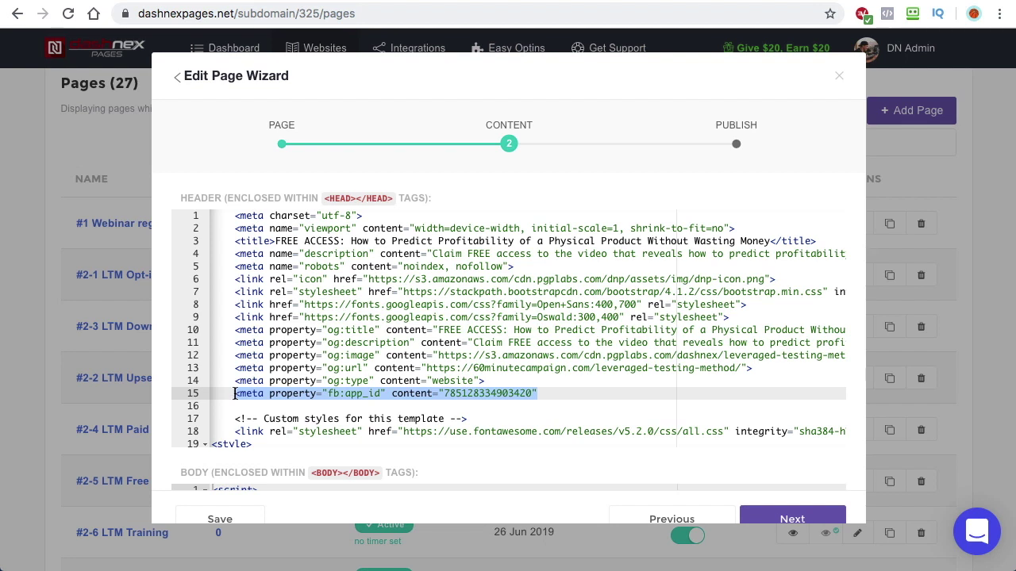
{"action": "left_click", "coordinate": [439, 394]}
{"action": "left_click_drag", "start_coordinate": [541, 394], "coordinate": [235, 393]}
{"action": "key", "text": "ctrl+Tab"}
{"action": "scroll", "coordinate": [470, 136], "scroll_direction": "up", "scroll_amount": 10}
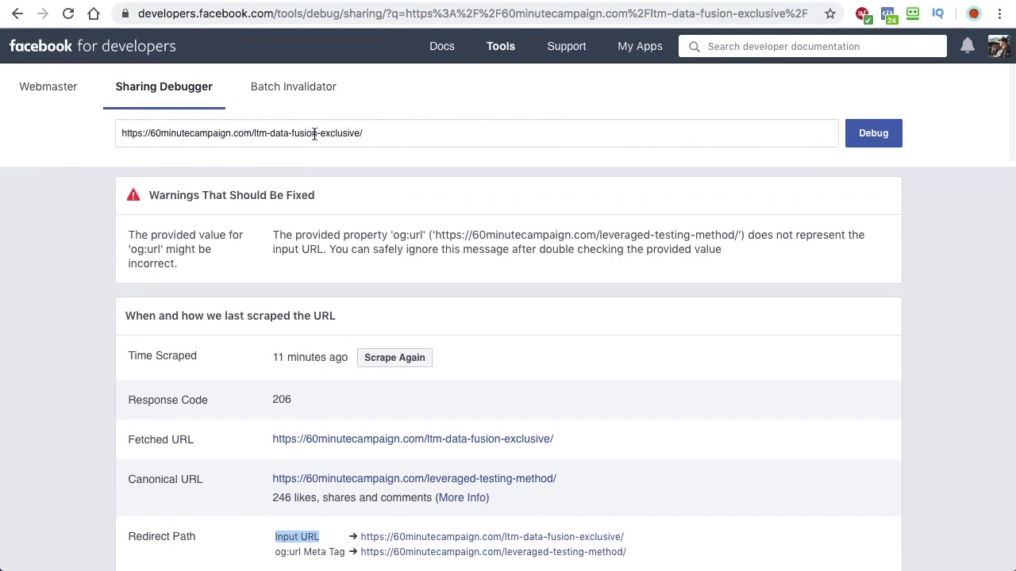
{"action": "left_click", "coordinate": [314, 134]}
{"action": "key", "text": "ctrl+a"}
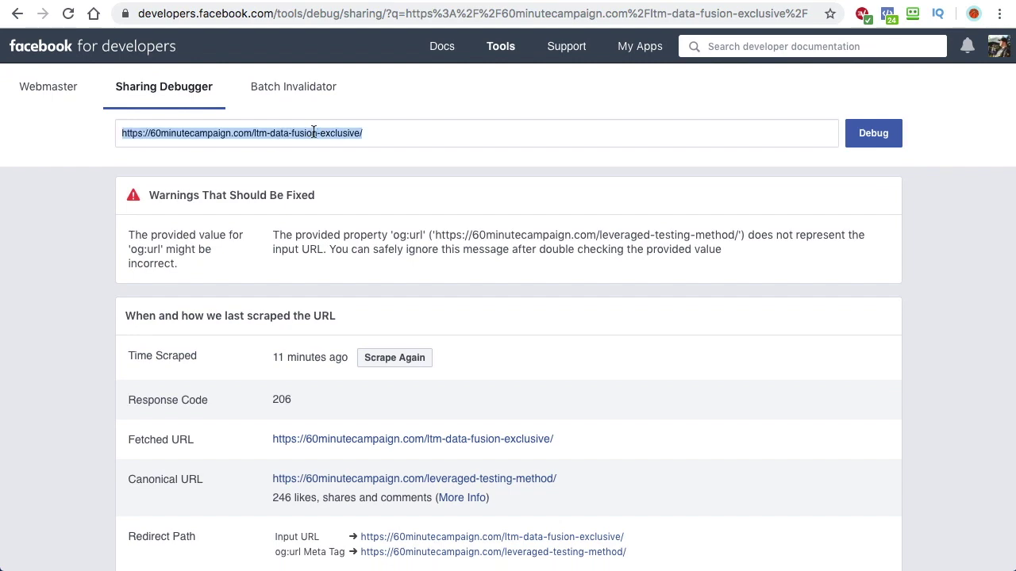
{"action": "scroll", "coordinate": [334, 165], "scroll_direction": "down", "scroll_amount": 5}
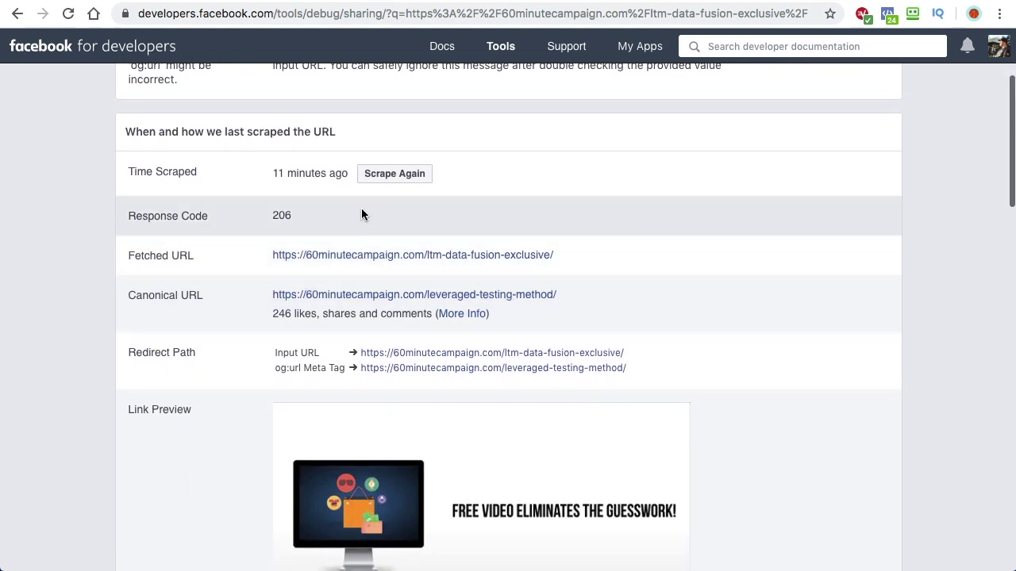
{"action": "scroll", "coordinate": [460, 199], "scroll_direction": "up", "scroll_amount": 5}
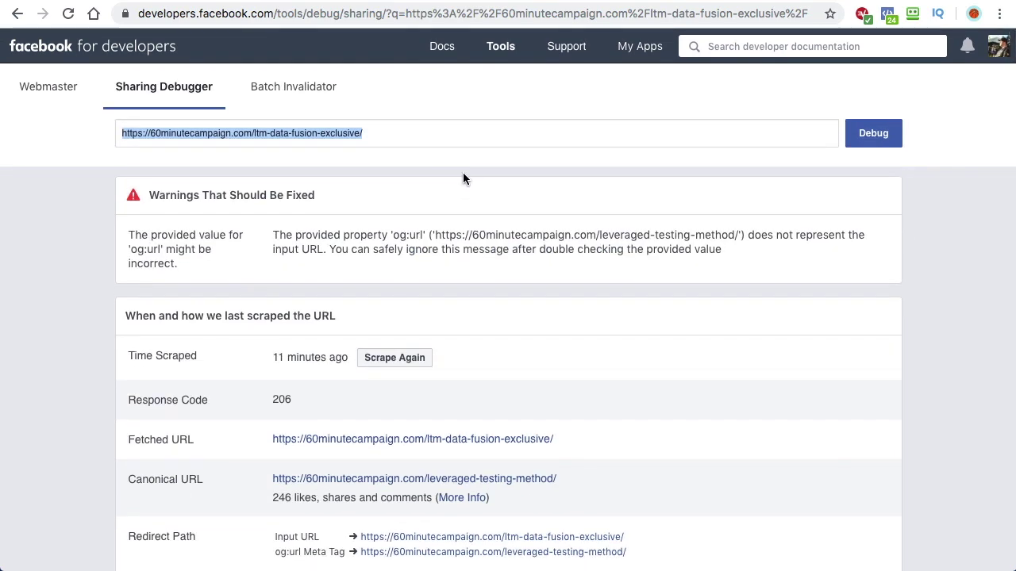